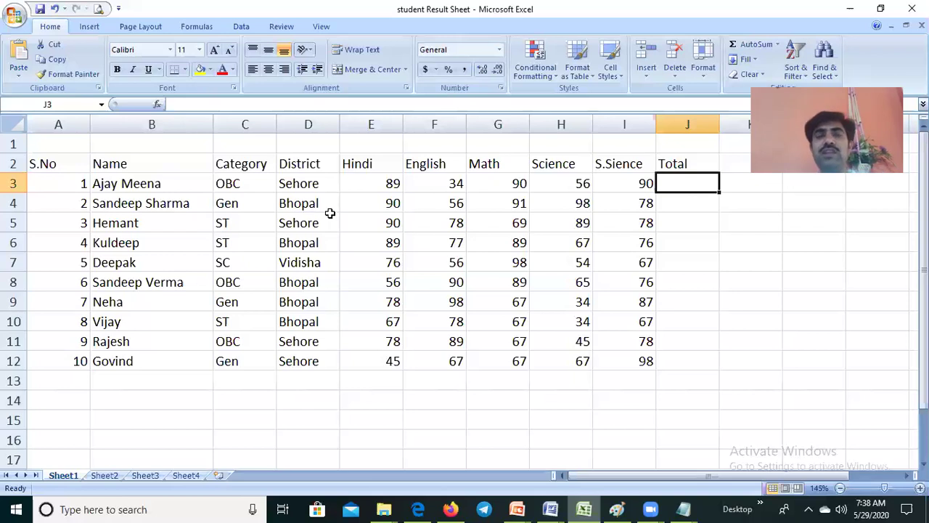
click(361, 181)
click(425, 183)
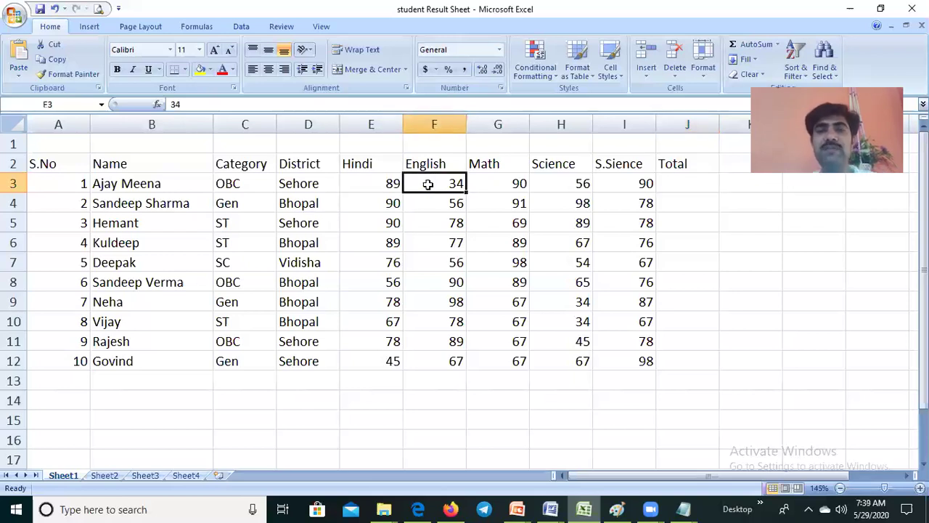
click(502, 182)
click(554, 182)
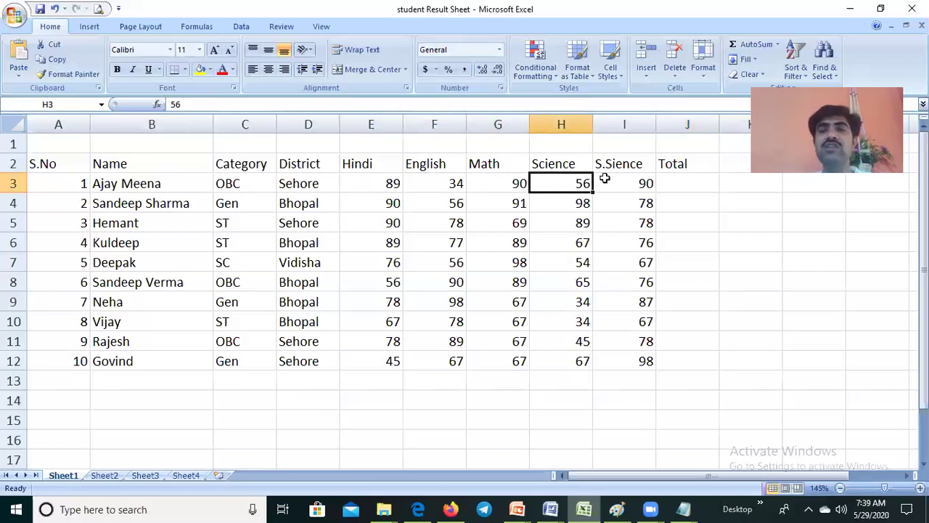
click(602, 180)
click(671, 183)
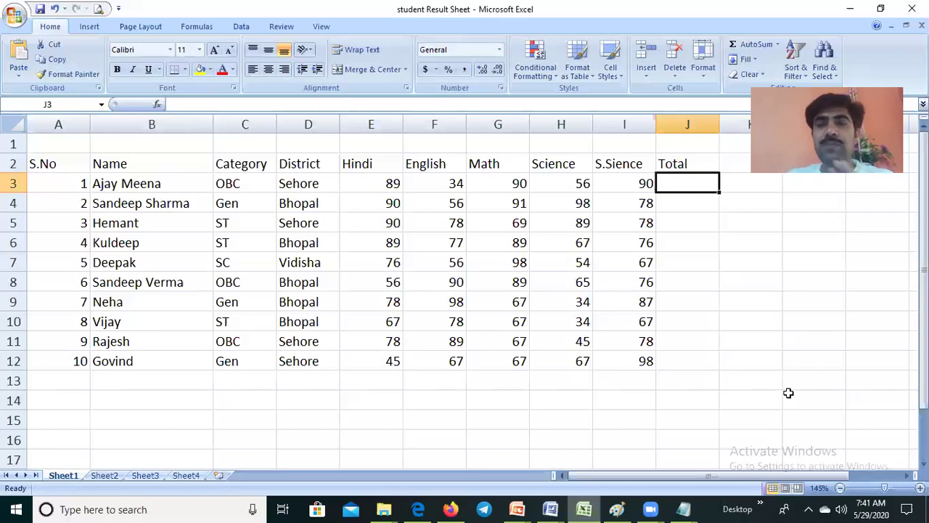
click(663, 206)
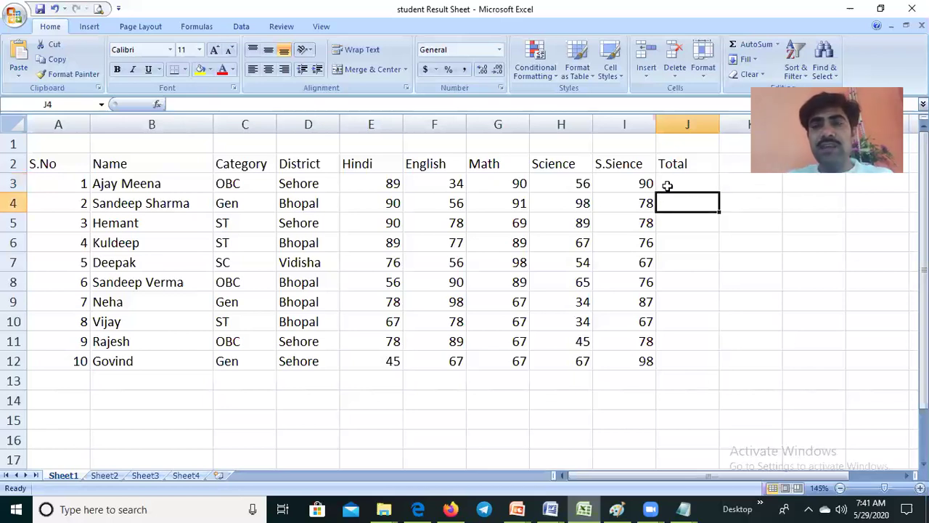
- Calculate the first student's Total in J3 with the formula =89+34+90+56+90
click(664, 184)
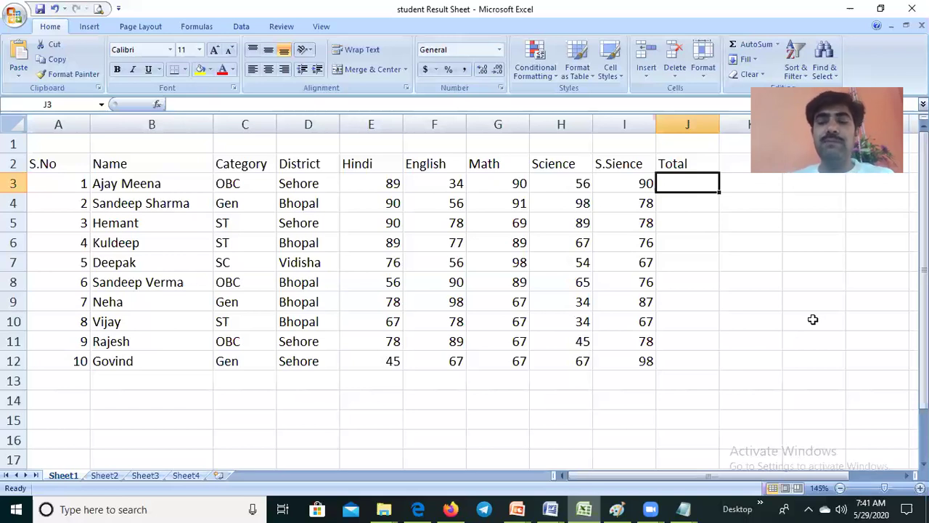
text(=)
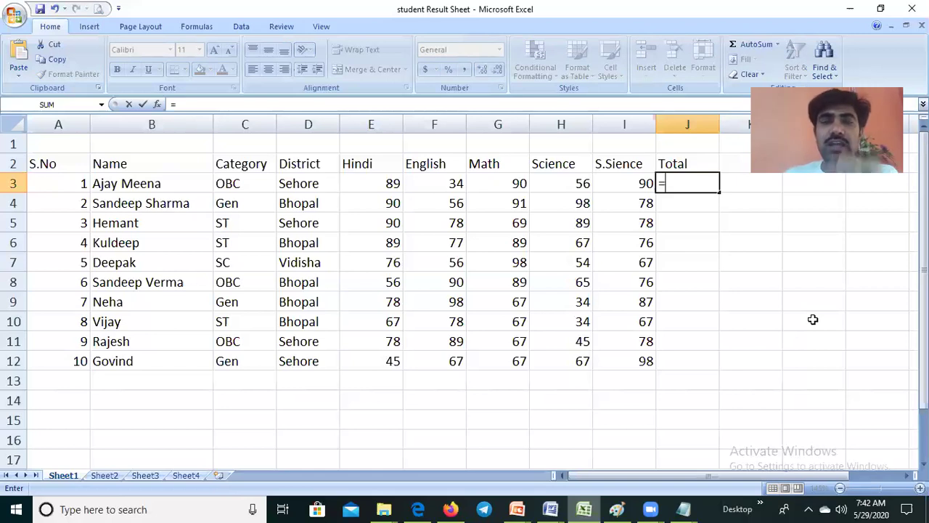
text(89)
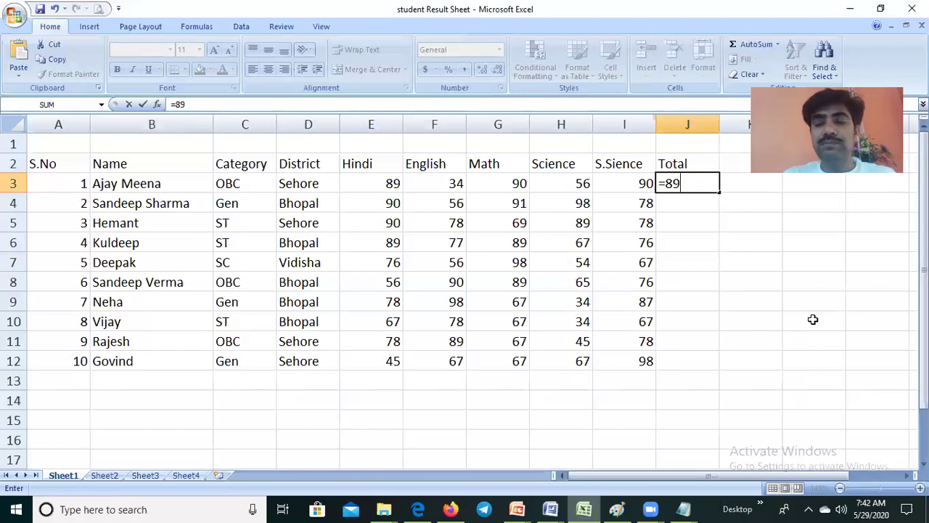
text(+)
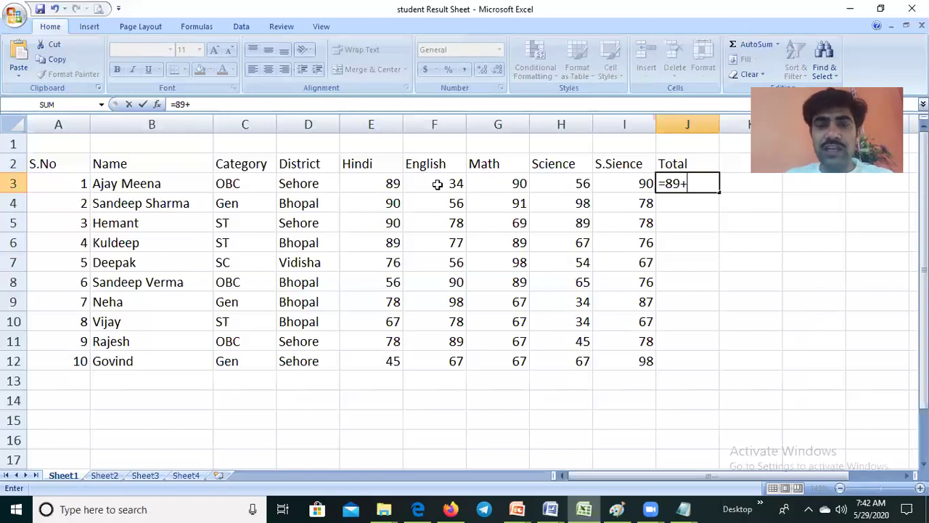
text(34)
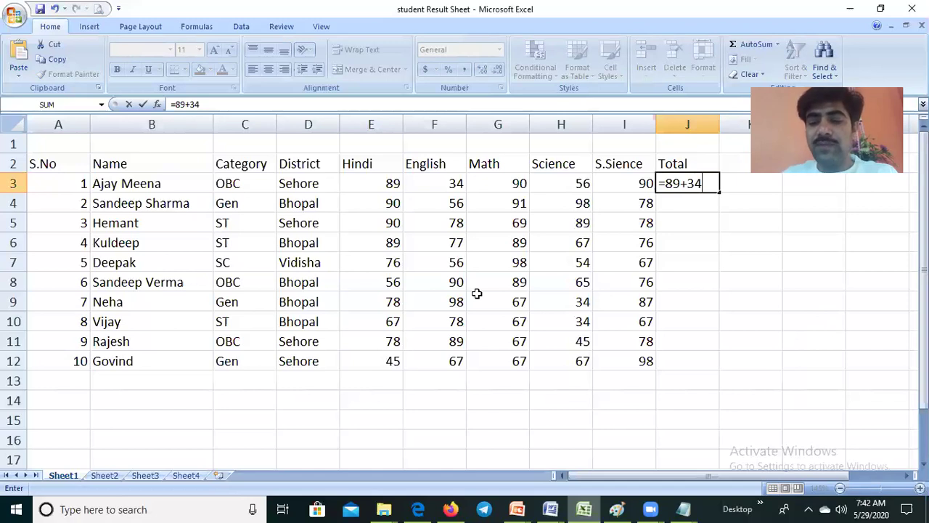
text(+)
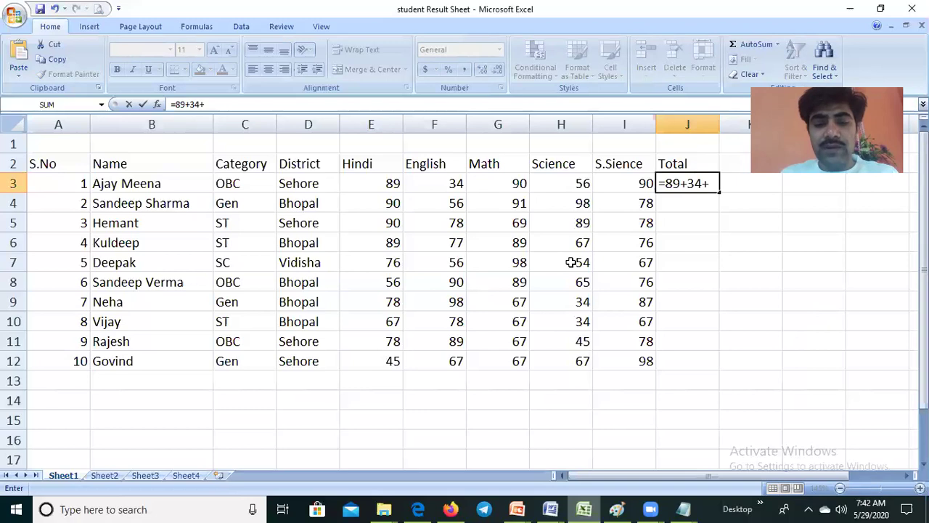
text(90)
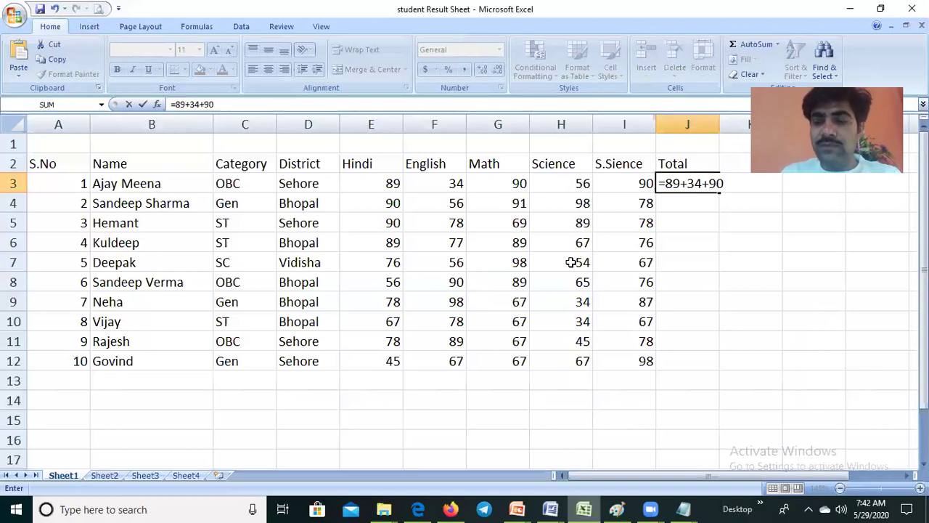
text(+)
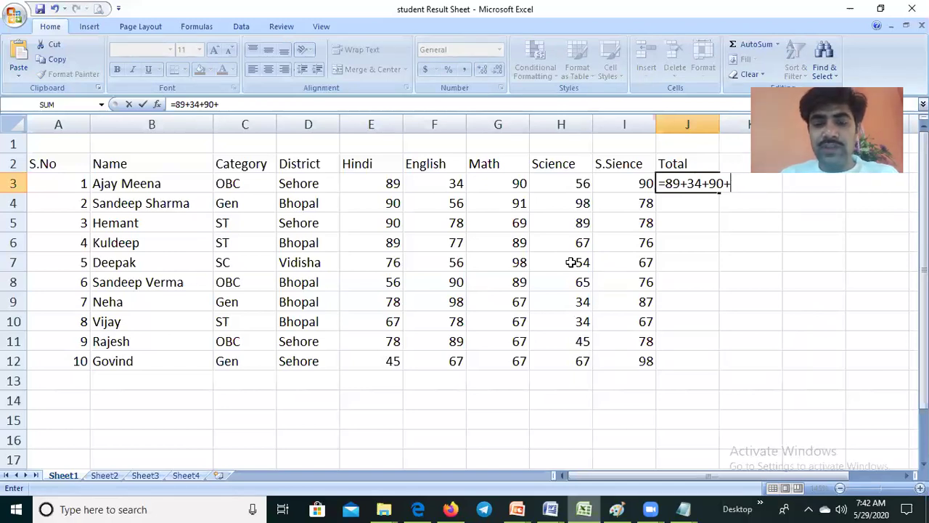
text(56)
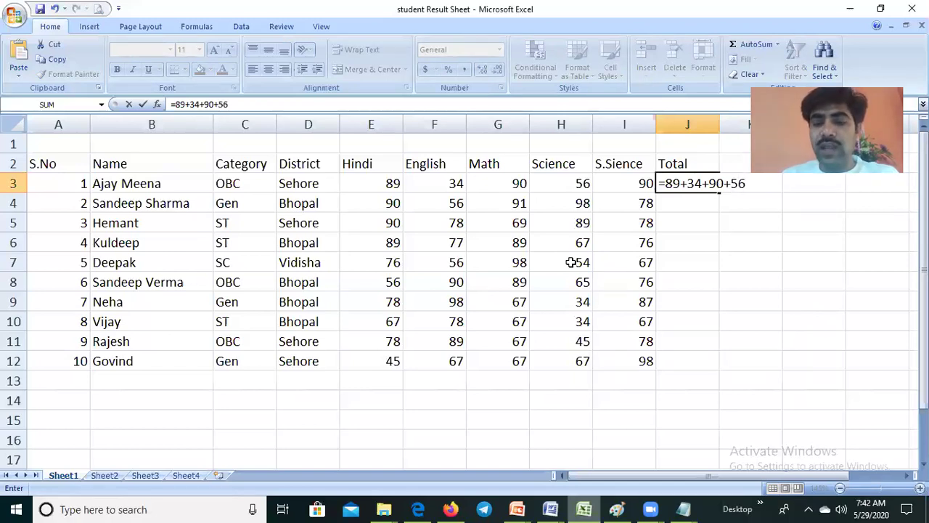
text(+90)
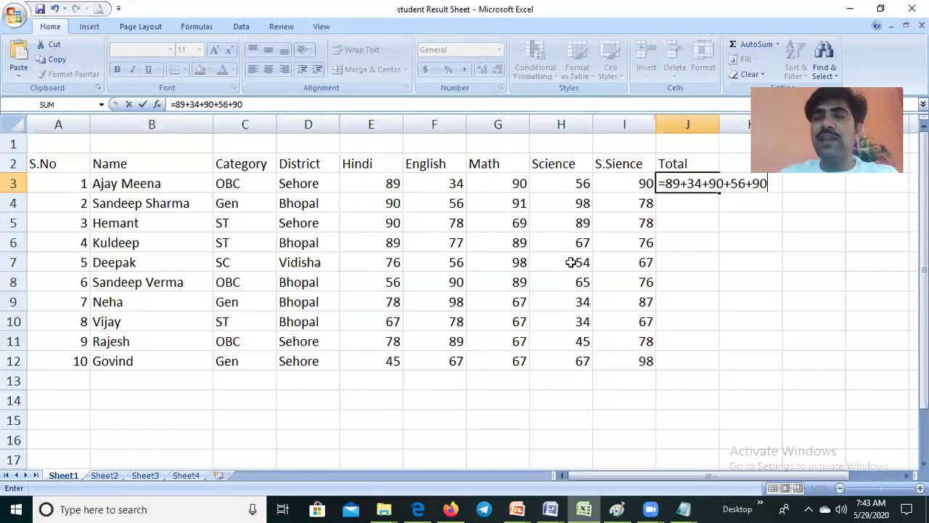
key(Return)
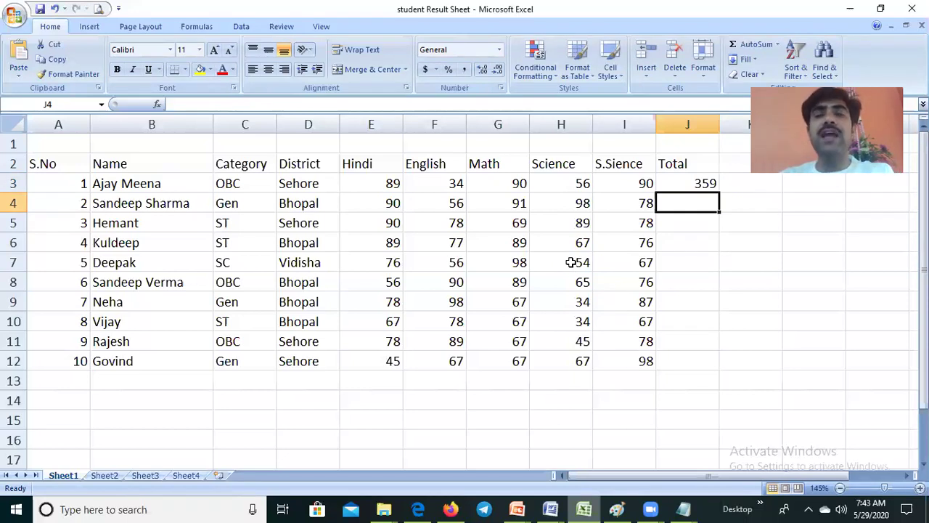
- Examine the formula behind the Total in J3, leaving it as it is
click(704, 181)
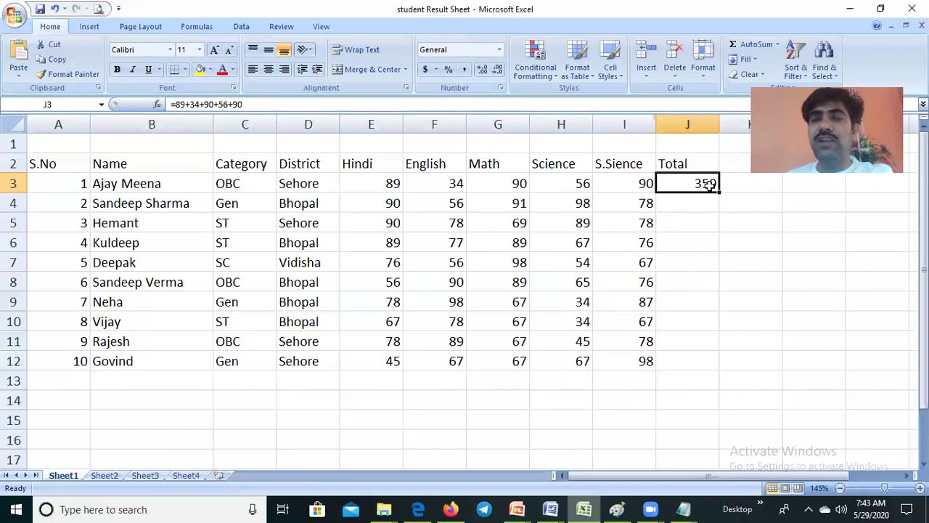
drag(172, 104, 247, 105)
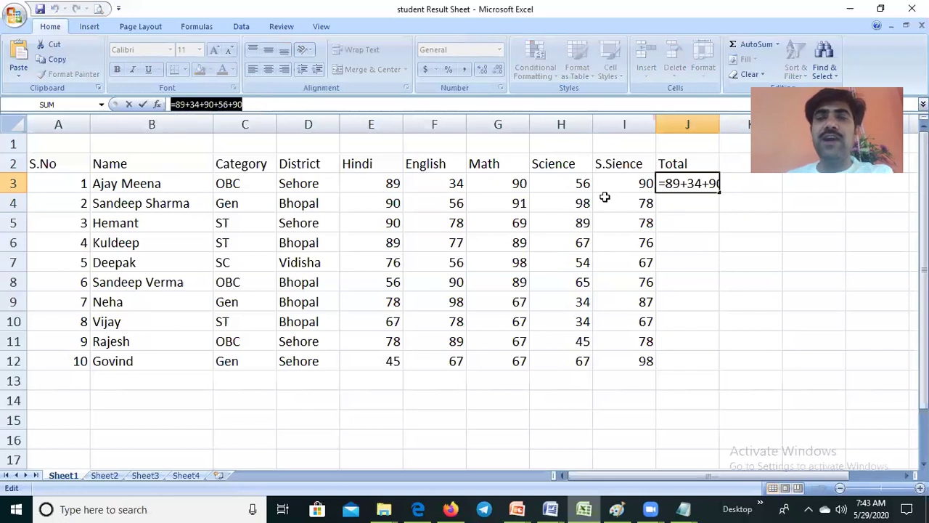
key(Return)
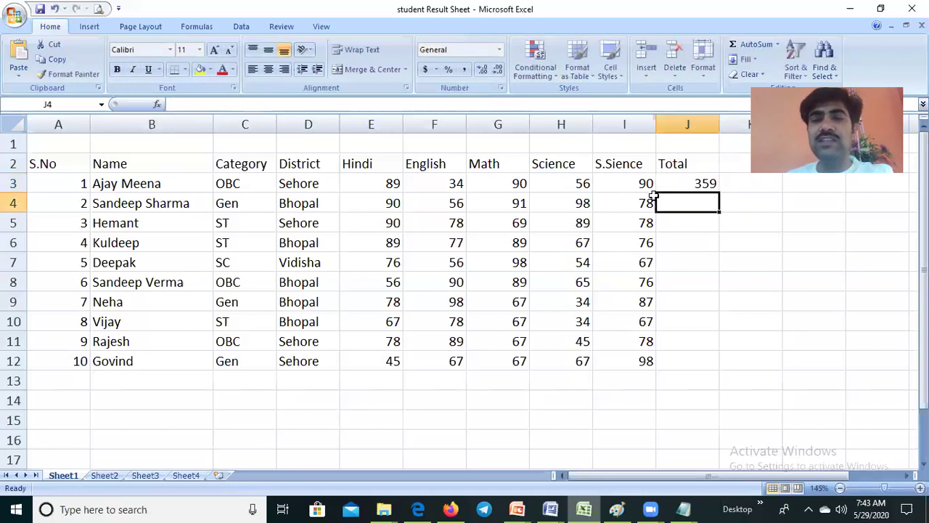
- Undo the clearing of the Total in J3 and inspect the formula inside the cell
click(691, 183)
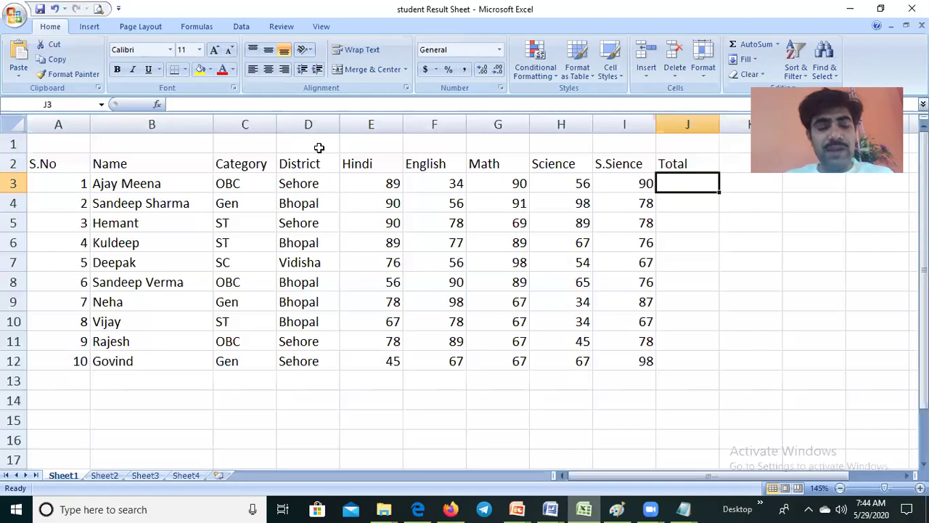
key(ctrl+z)
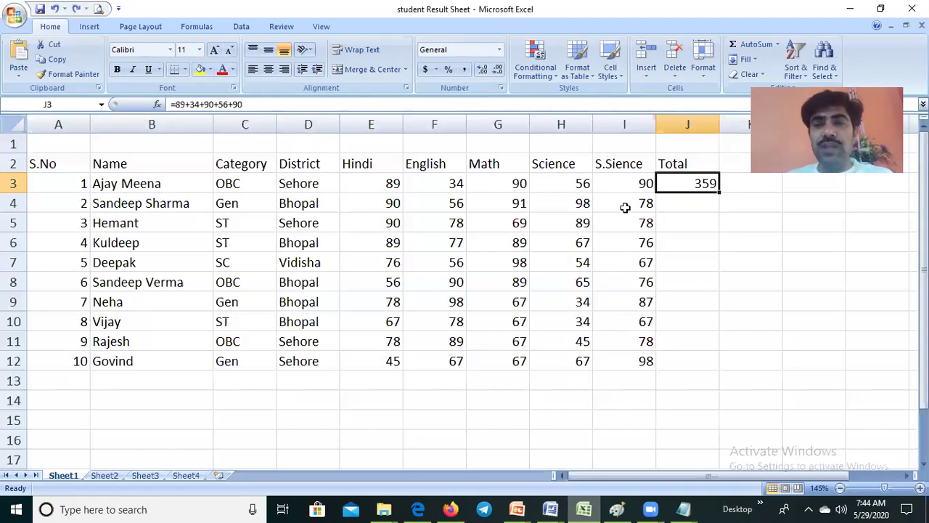
double_click(696, 184)
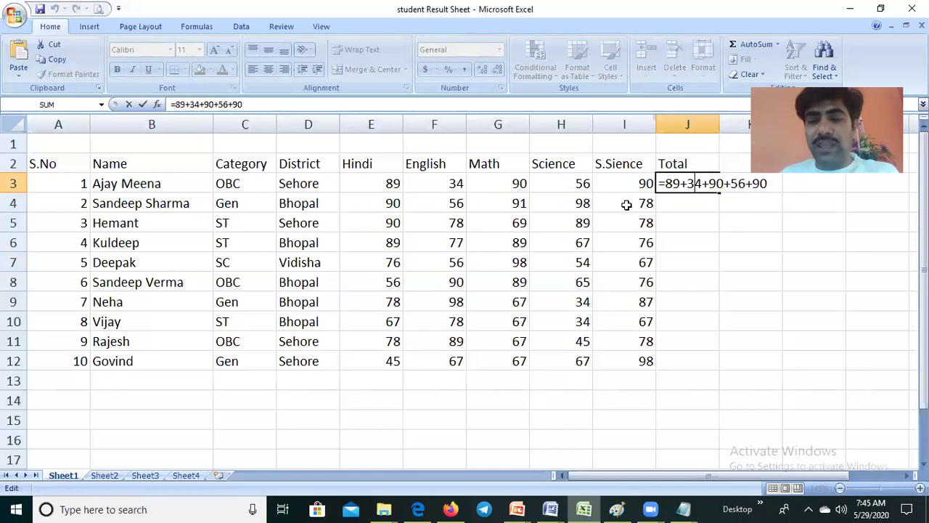
key(Return)
- Set the first student's Hindi mark in E3 to 55
click(392, 185)
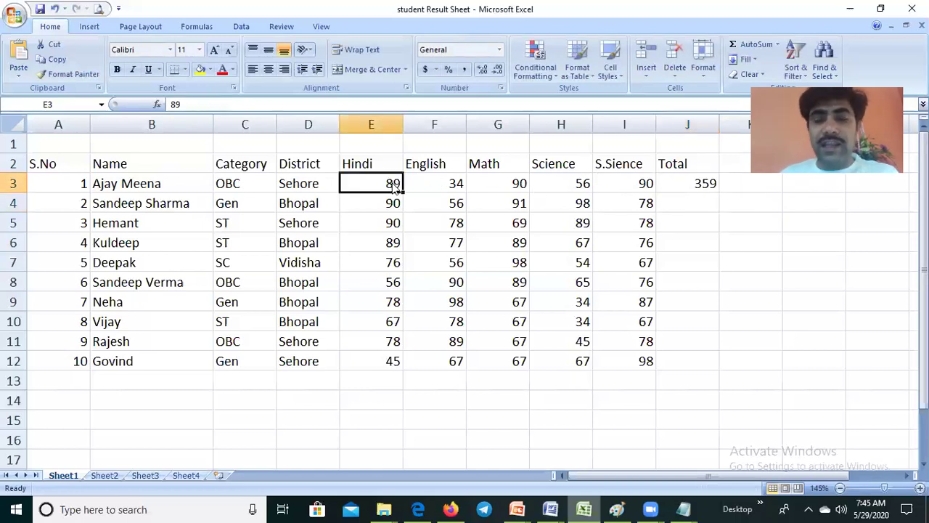
text(55)
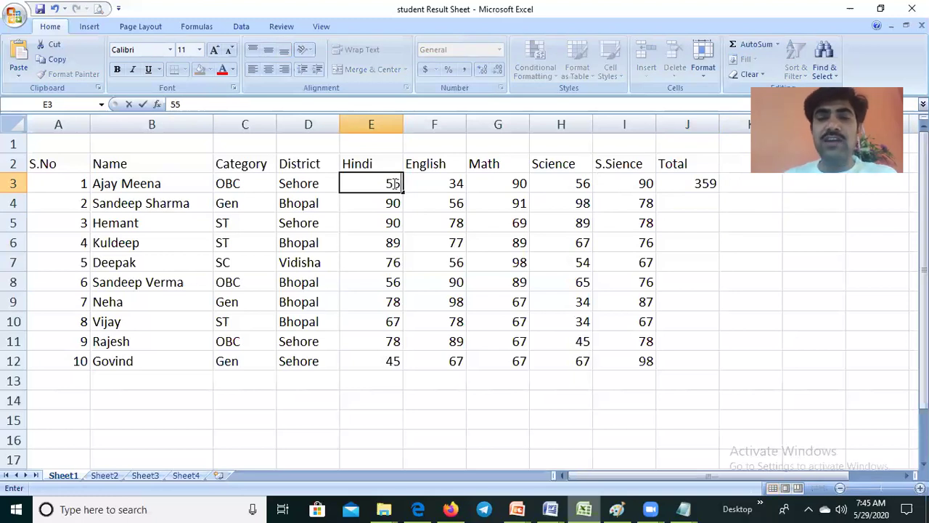
key(Return)
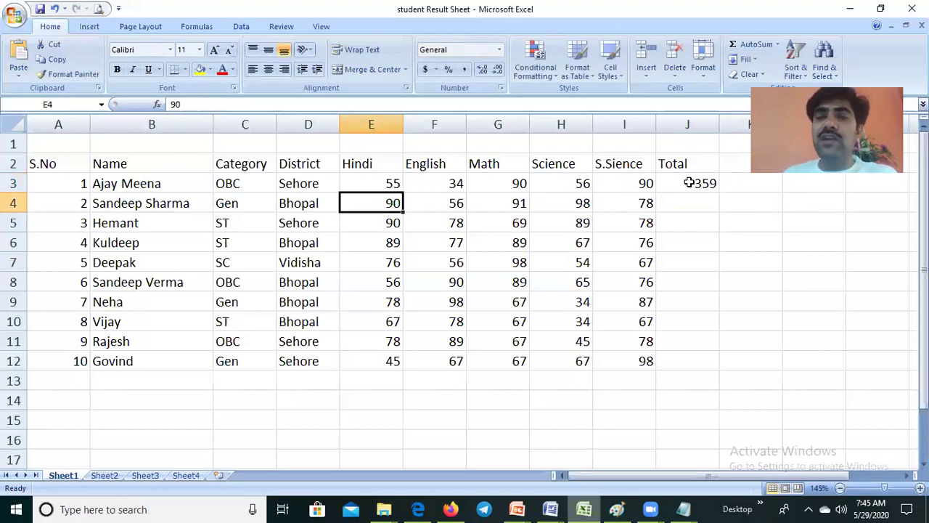
click(374, 183)
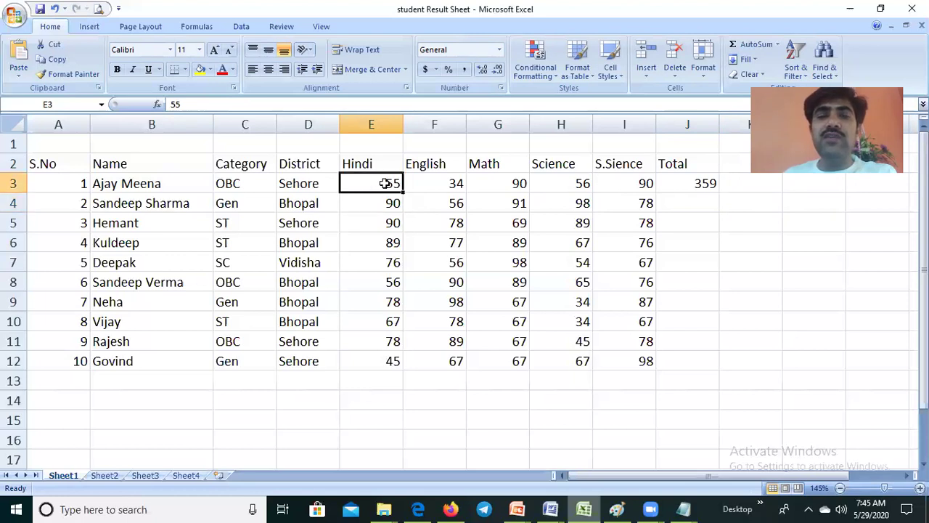
- Replace the first number in the J3 Total formula with 55, making it =55+34+90+56+90
click(688, 185)
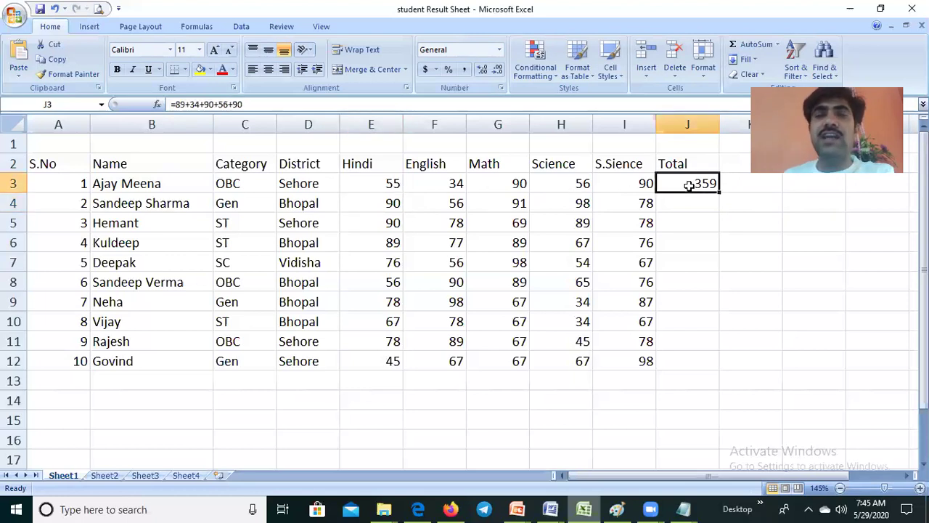
double_click(688, 185)
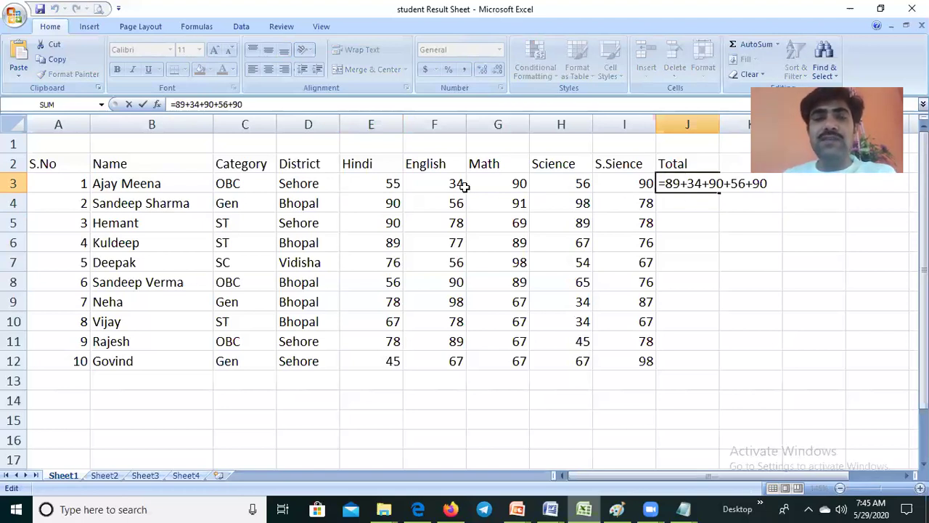
drag(681, 185, 667, 185)
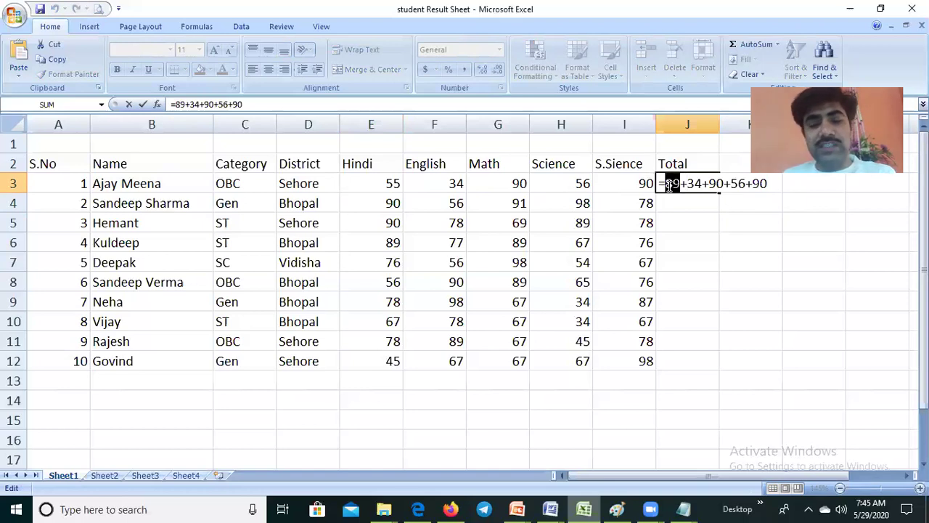
text(55)
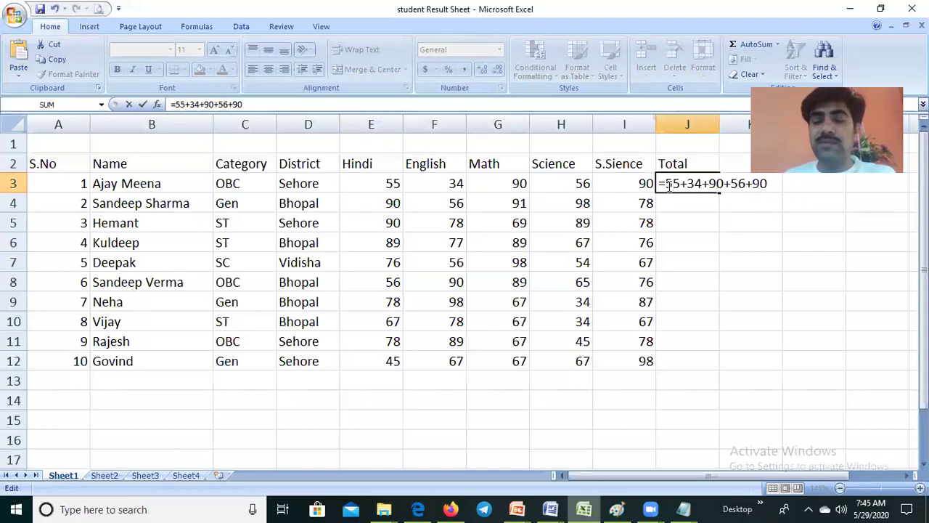
key(Return)
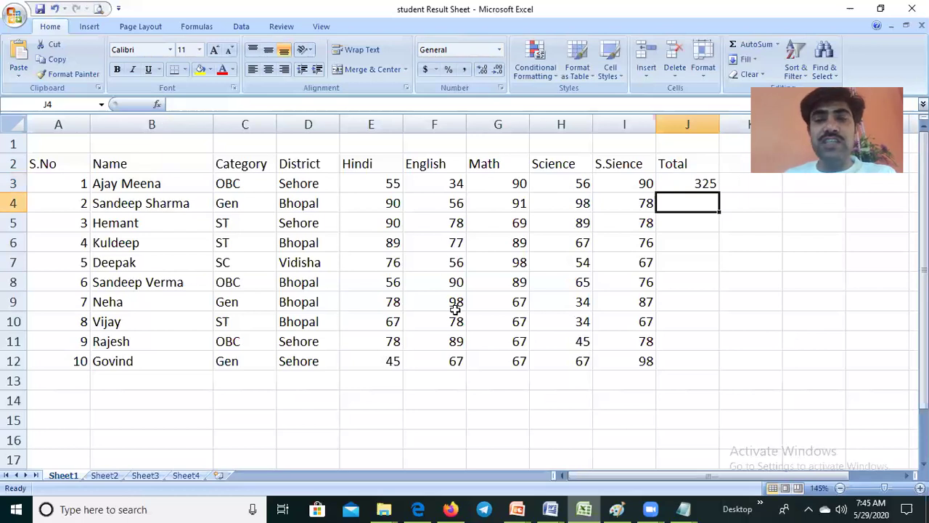
click(706, 184)
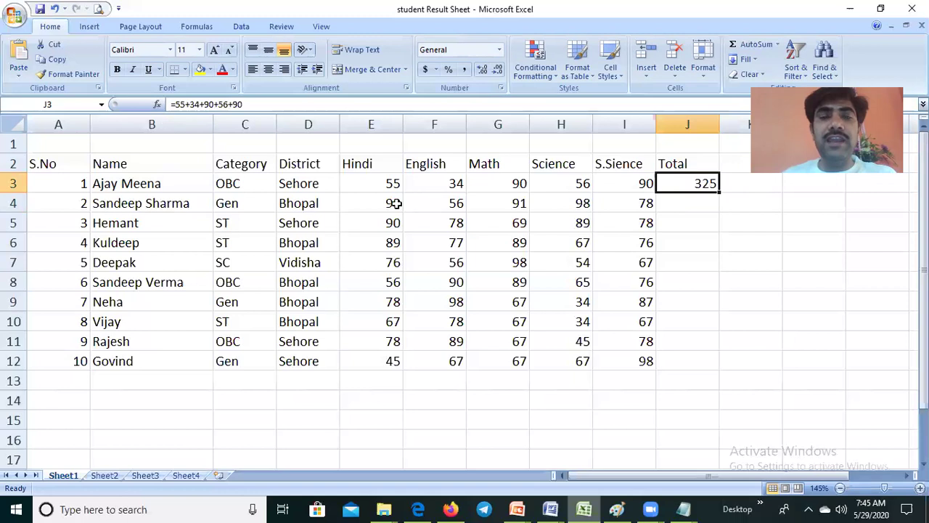
drag(378, 185, 618, 356)
click(501, 184)
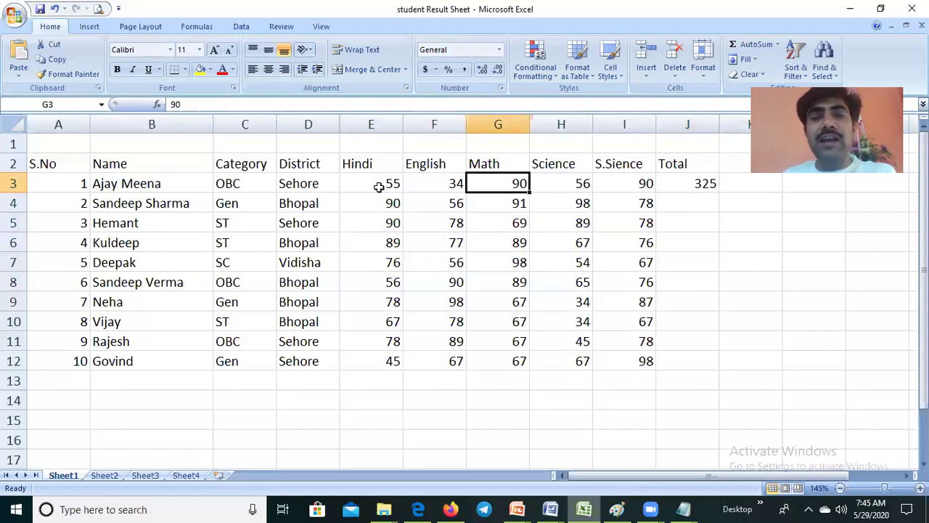
click(376, 185)
click(426, 184)
click(492, 186)
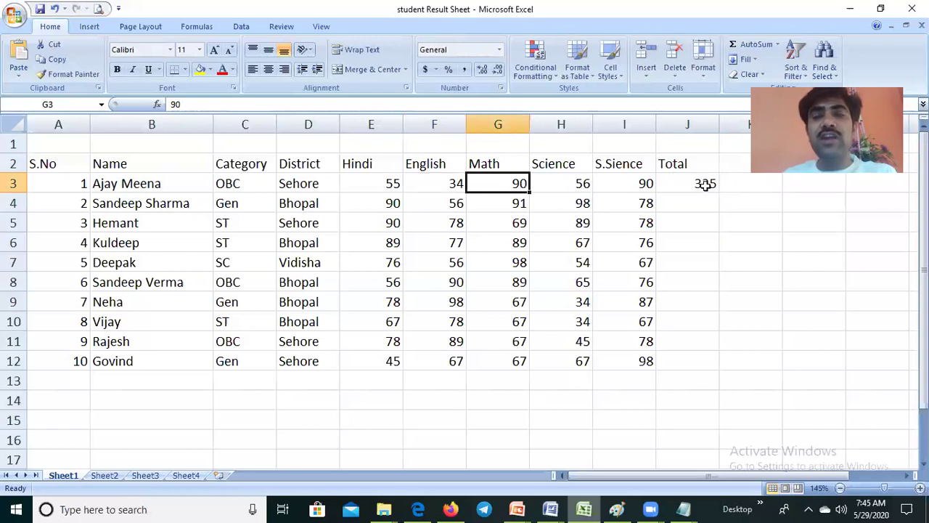
- Delete the typed-number Total formula from J3
click(705, 184)
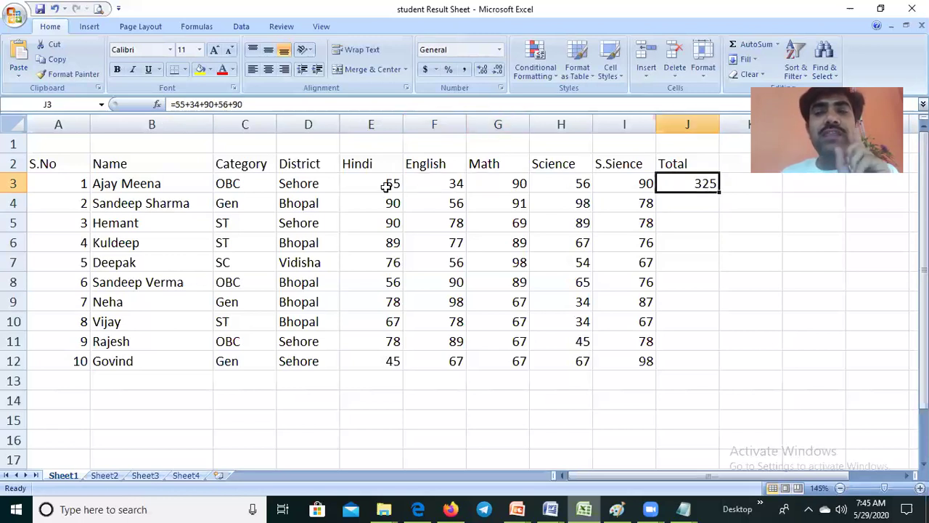
key(Delete)
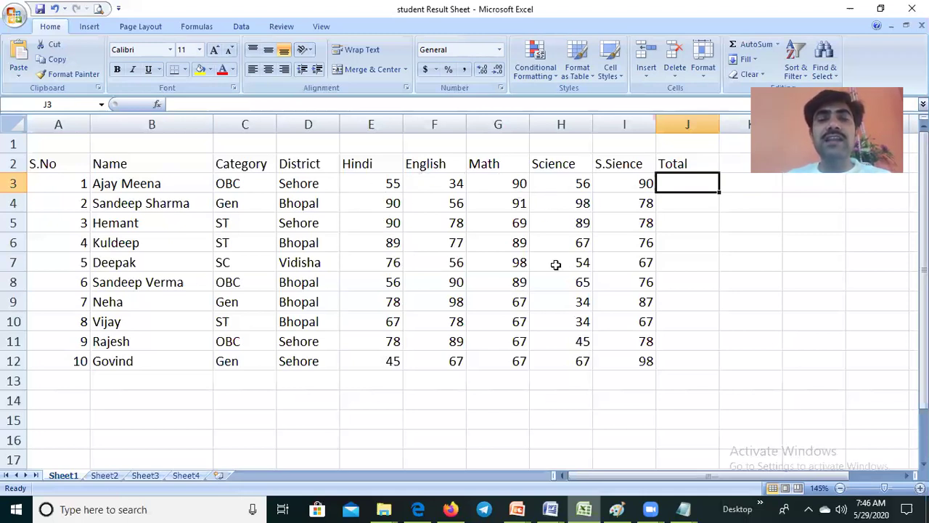
- Examine the marks block E3:I12 and the individual subject cells E3 to I3 that make up the first student's Total in J3
drag(370, 185, 633, 356)
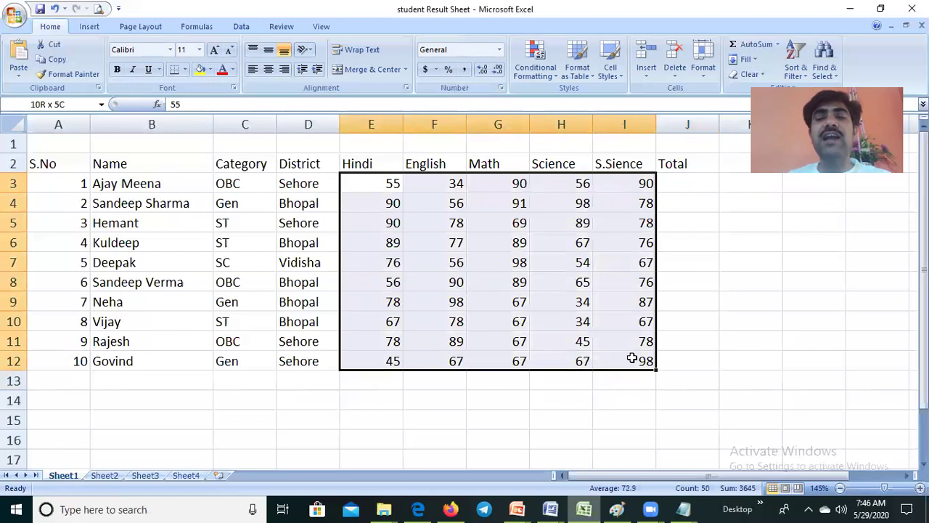
click(399, 184)
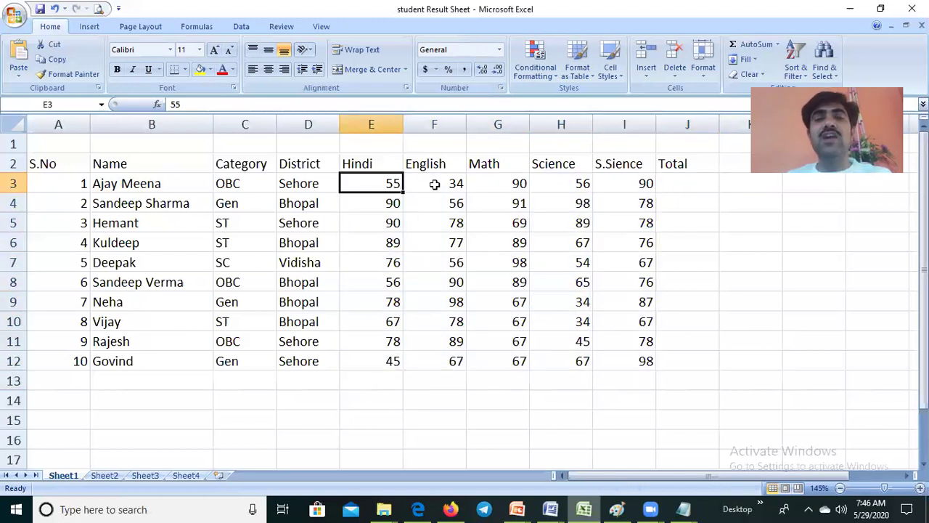
click(433, 183)
click(379, 184)
click(440, 186)
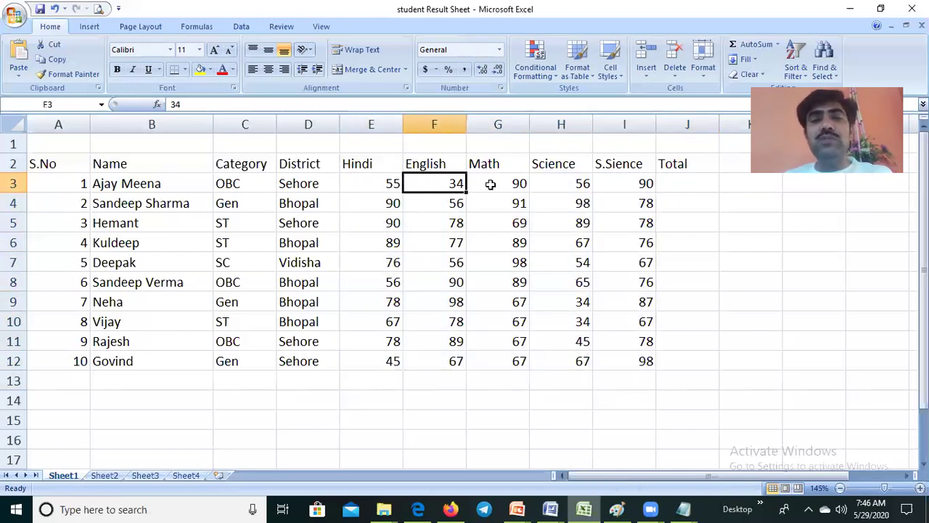
click(492, 183)
click(580, 182)
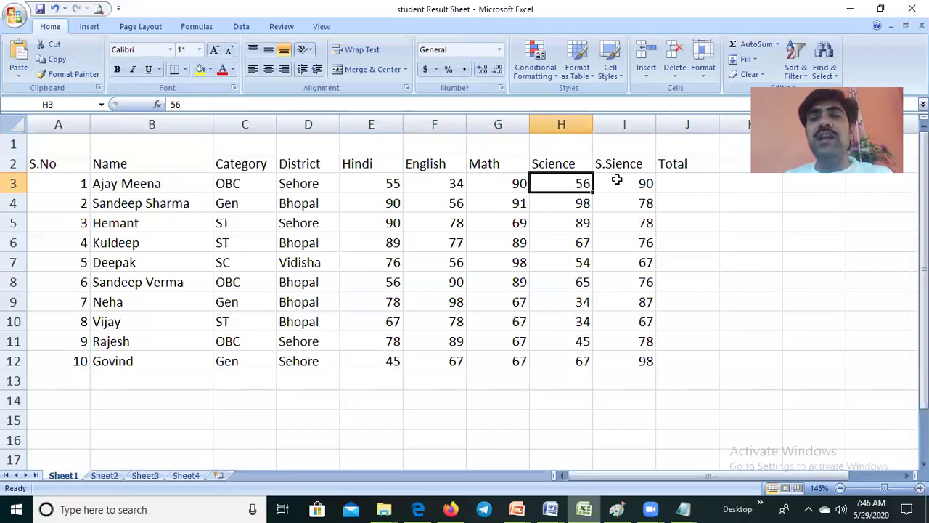
click(616, 181)
click(701, 182)
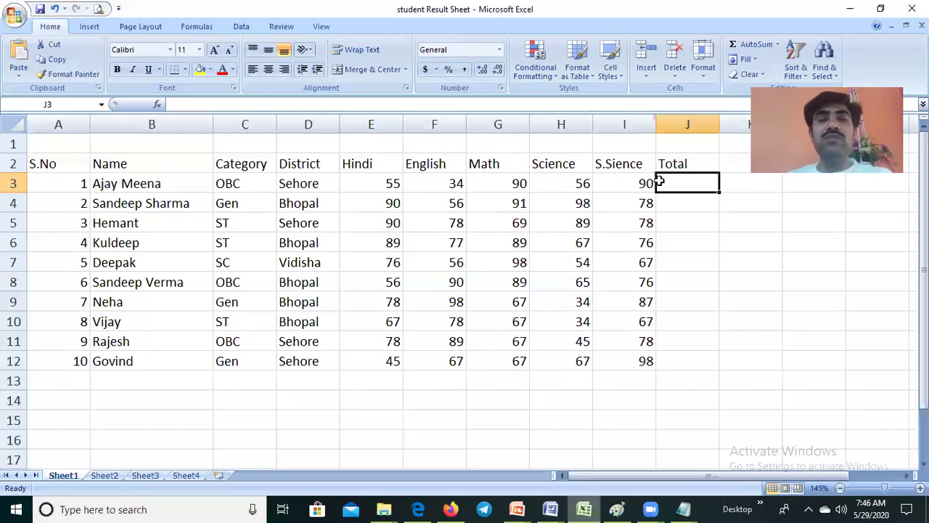
click(383, 184)
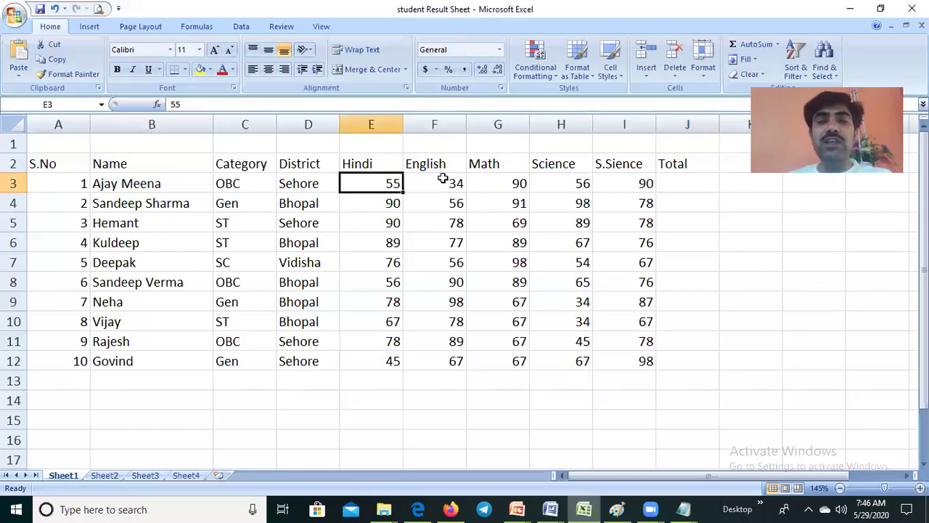
click(438, 180)
click(396, 183)
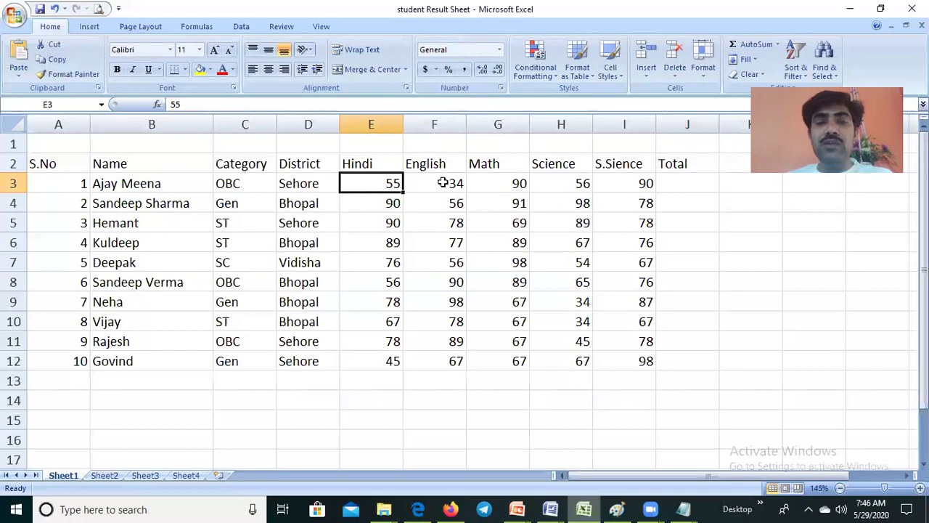
click(444, 183)
click(497, 186)
click(545, 186)
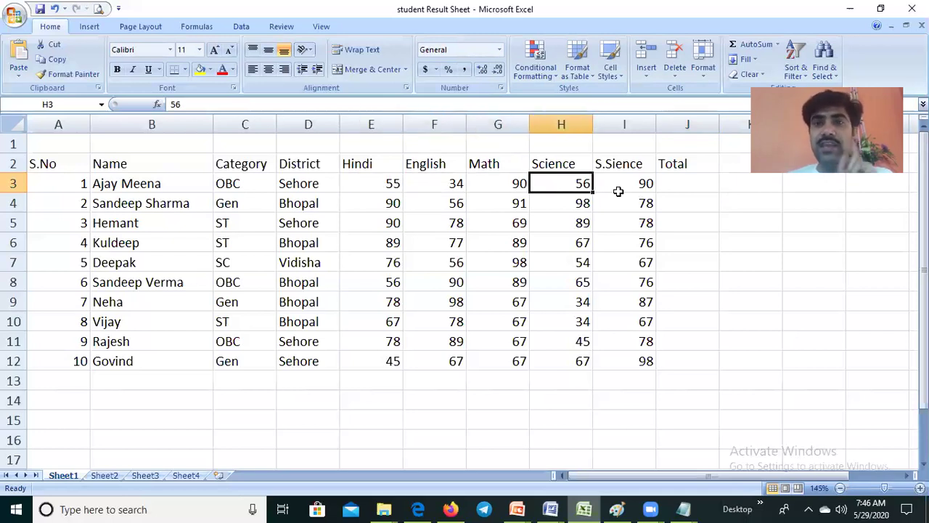
click(618, 192)
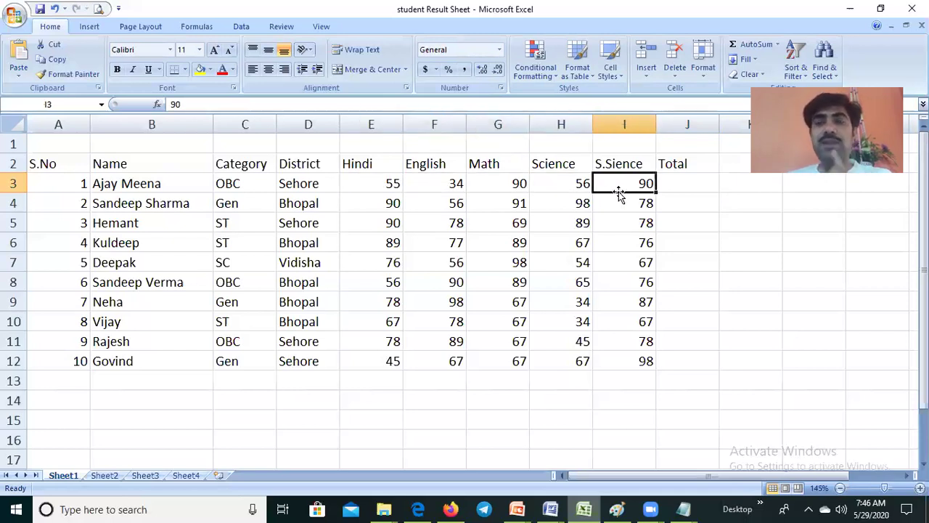
click(395, 183)
click(424, 182)
click(674, 183)
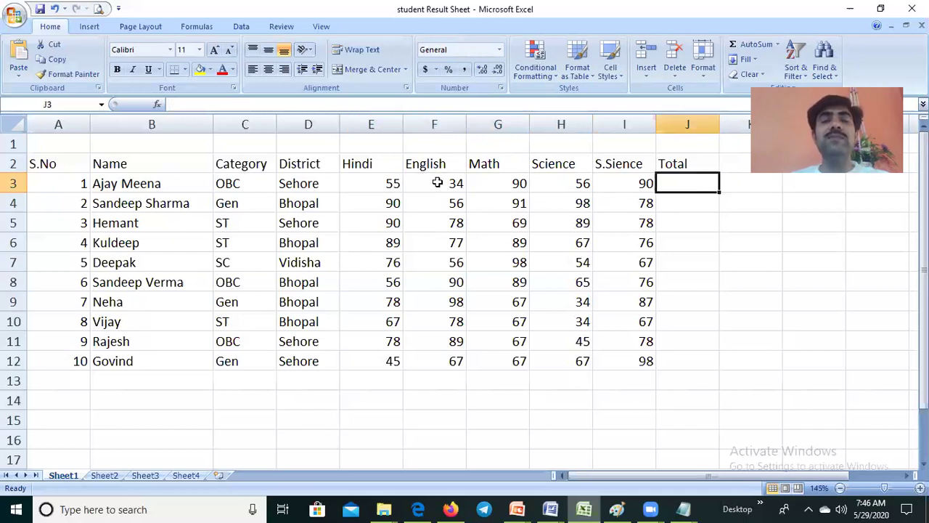
click(386, 186)
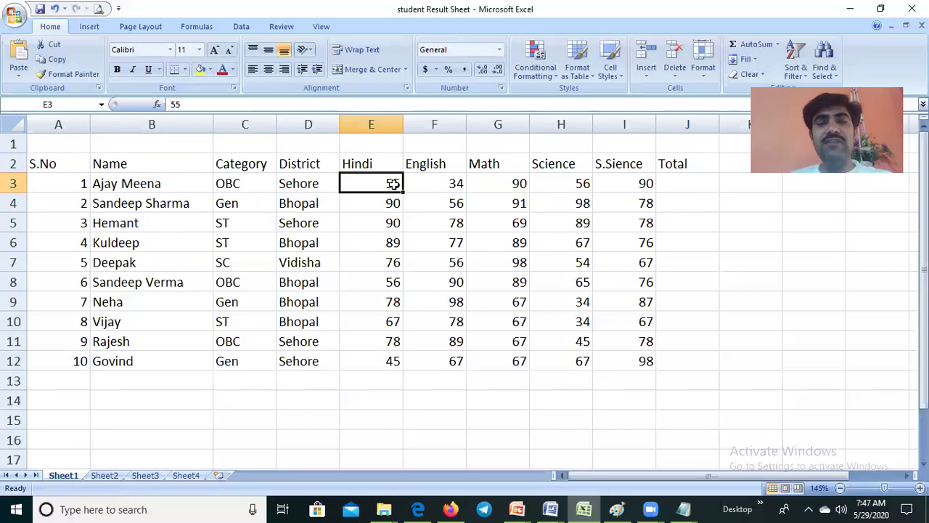
click(675, 178)
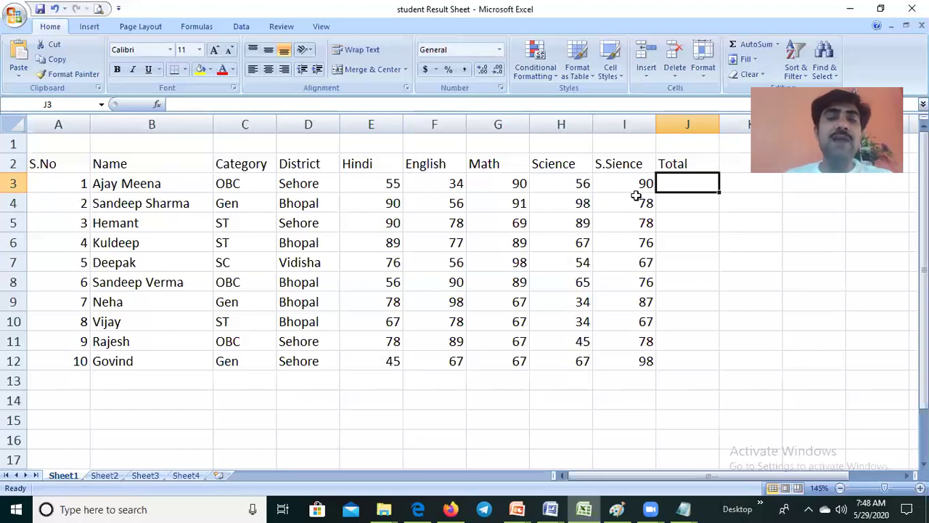
click(382, 187)
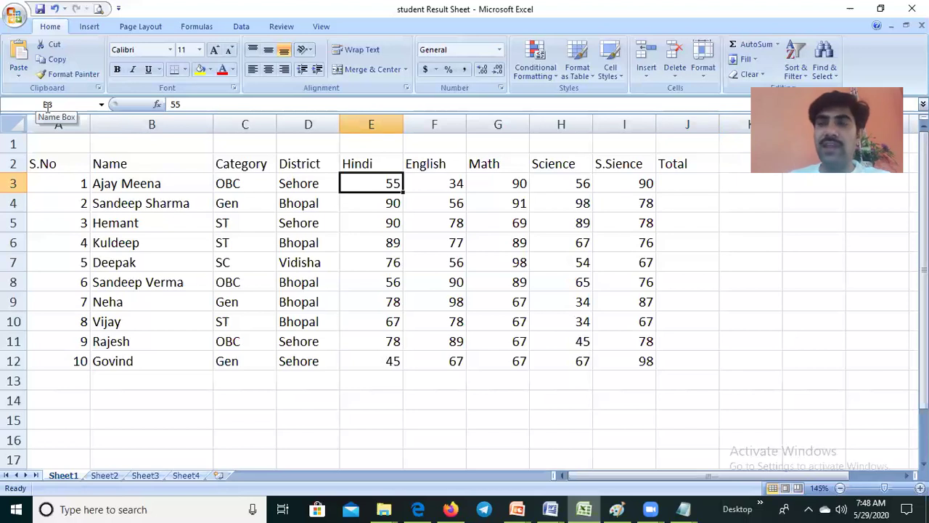
- Enter the cell-reference formula =E3+F3+G3+H3+I3 in J3 to total the first student's marks
click(674, 186)
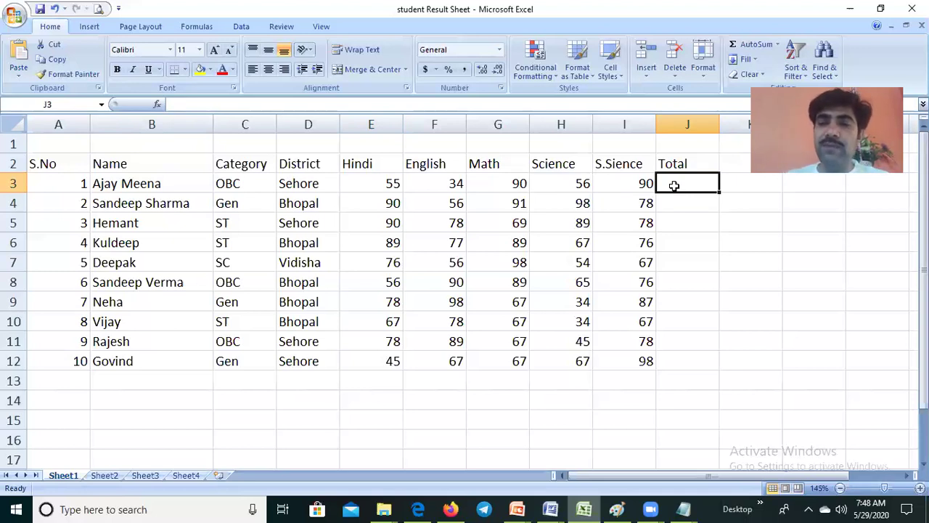
text(=)
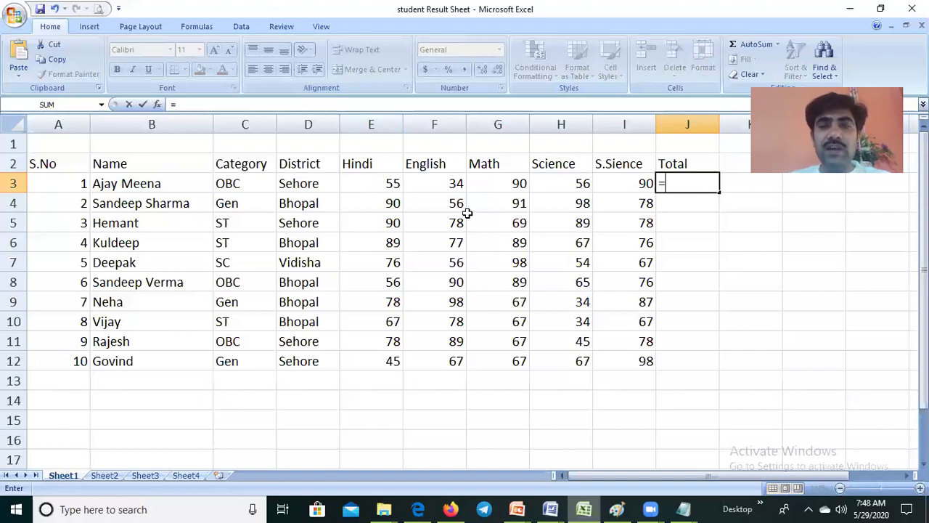
text(e3)
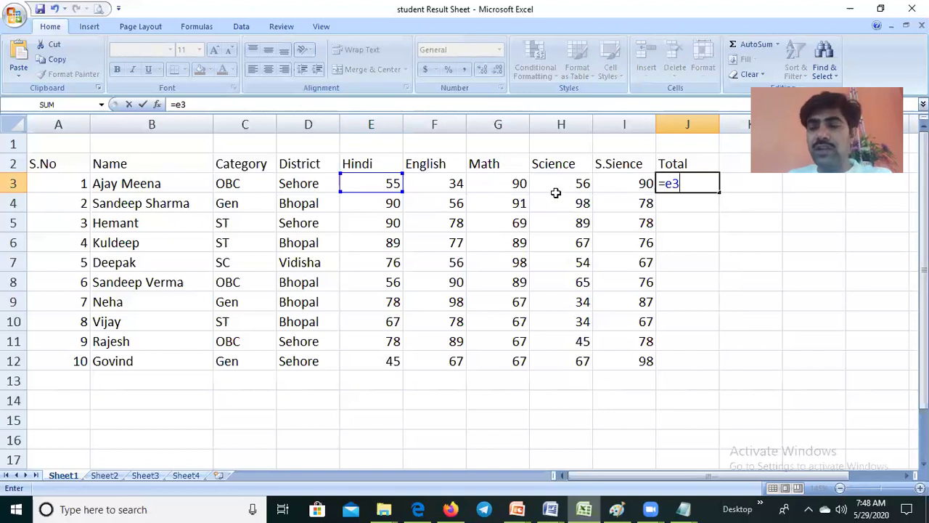
text(+)
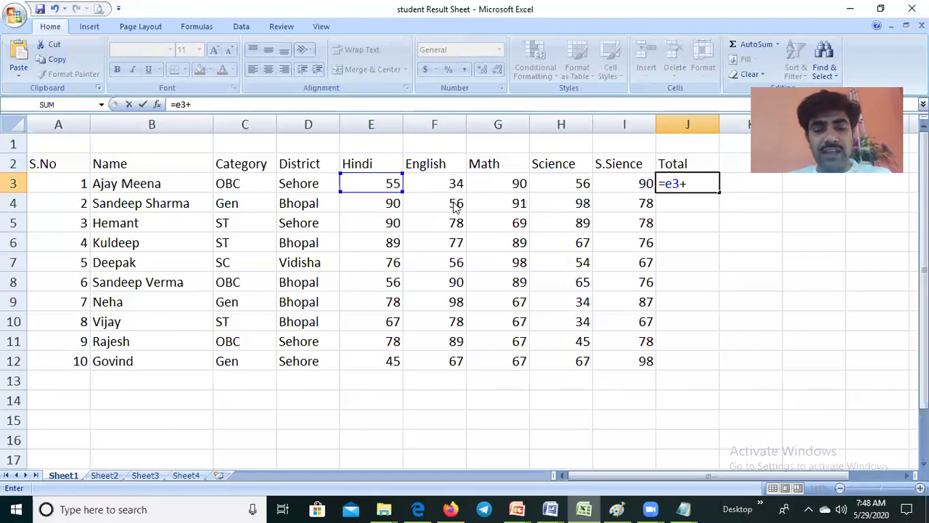
text(f3)
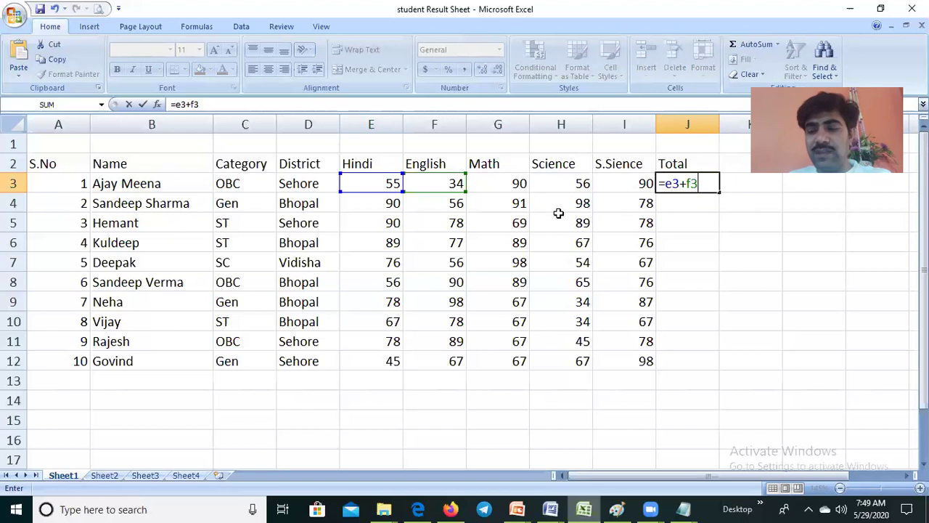
text(+)
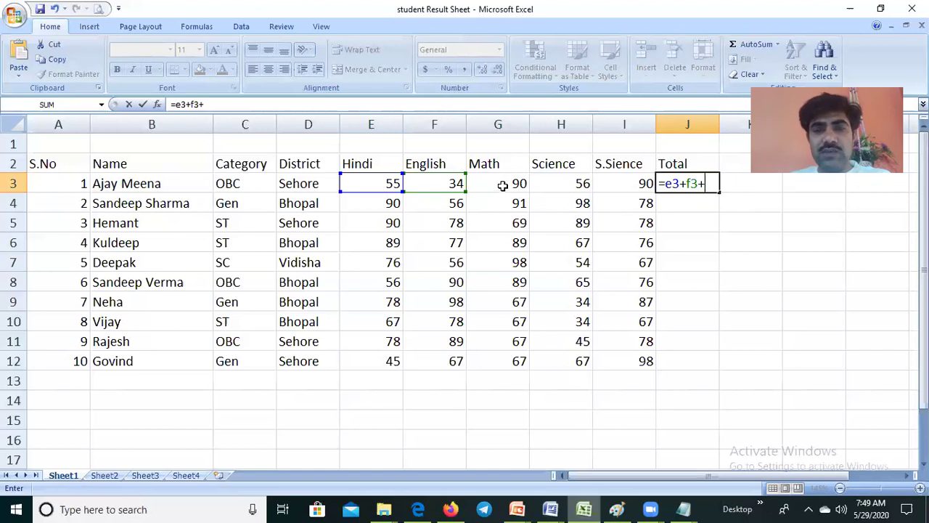
click(503, 186)
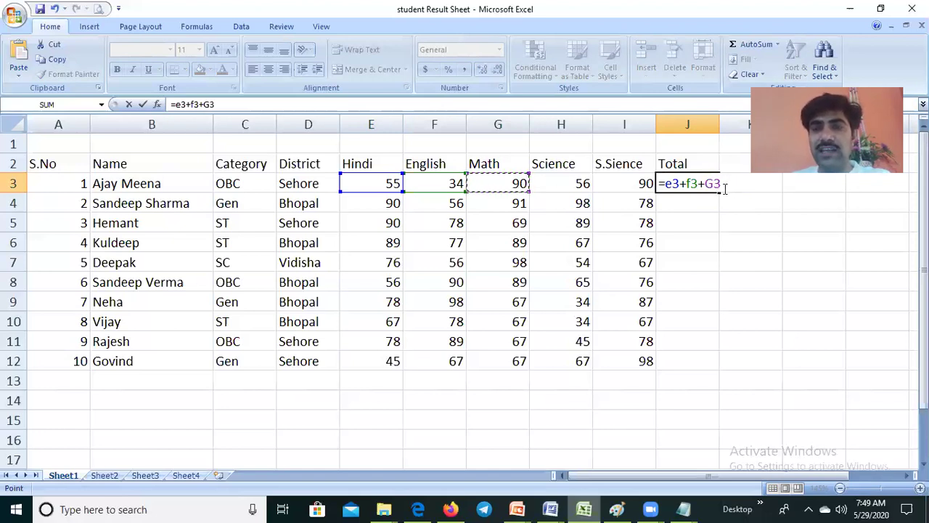
text(+)
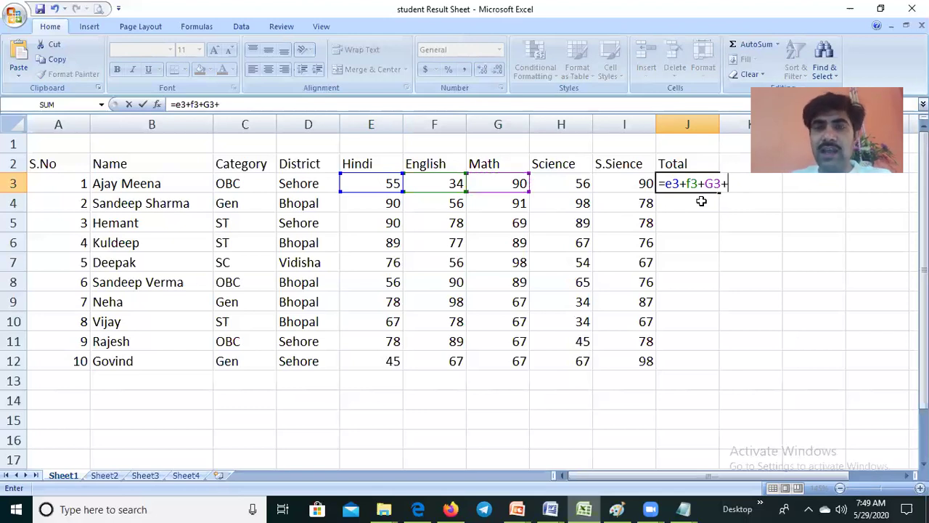
click(558, 183)
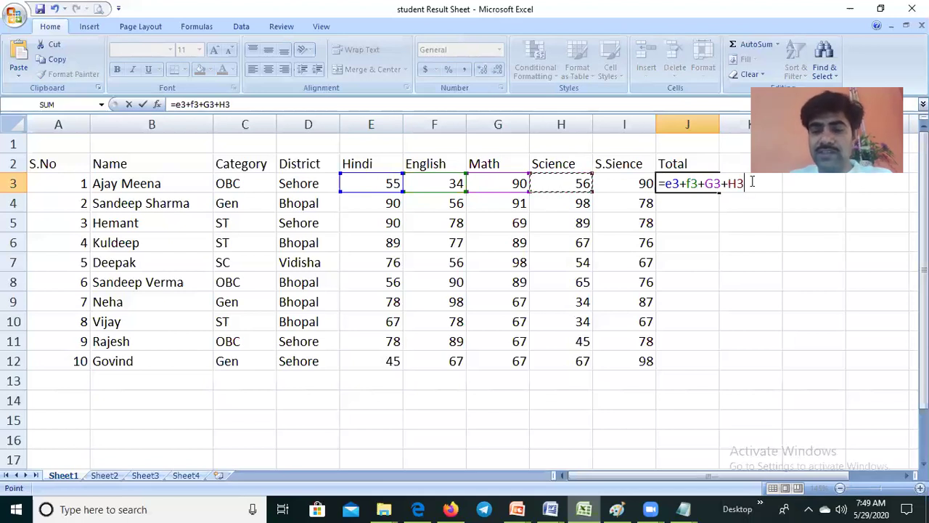
text(+)
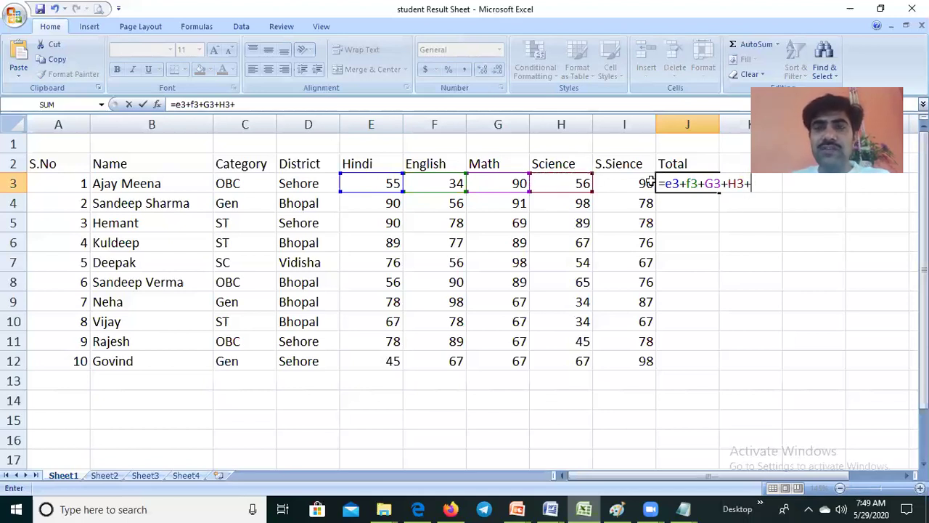
click(623, 184)
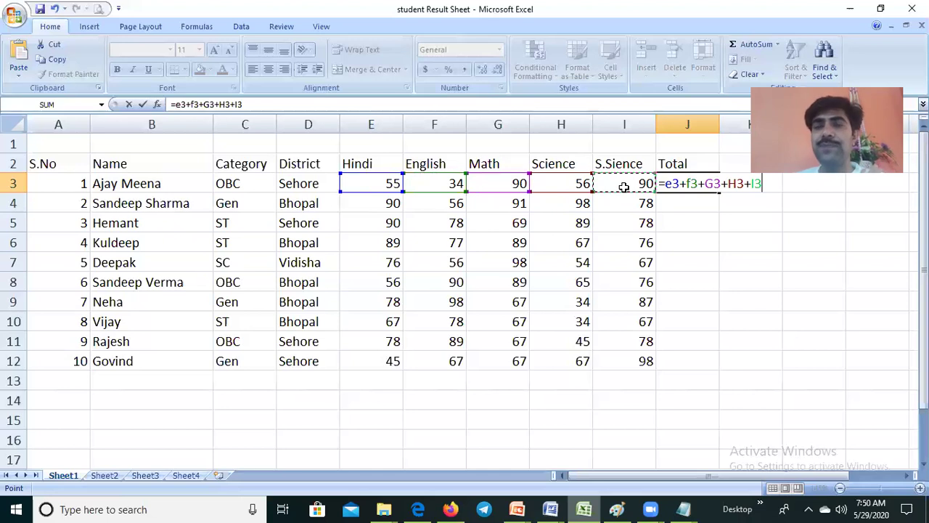
key(Return)
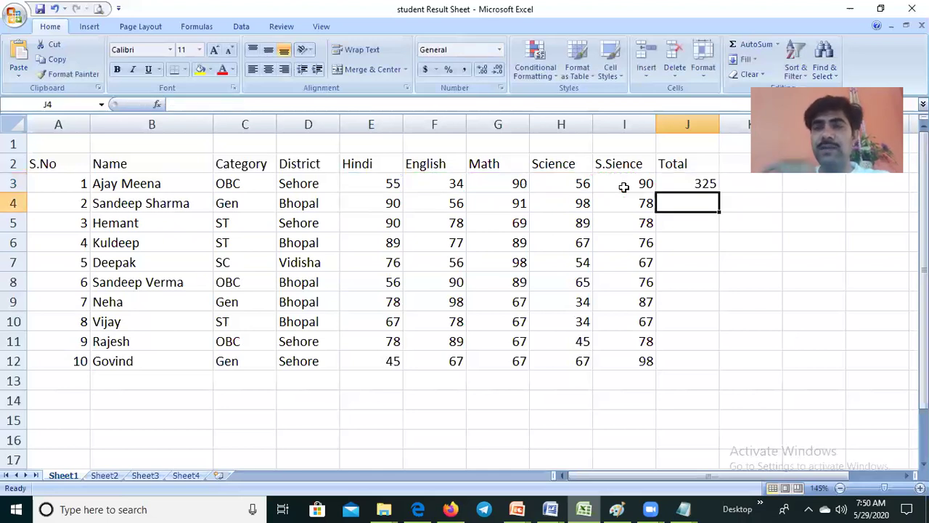
- Set the first student's Hindi mark in E3 to 60 to test the cell-reference Total formula
click(669, 184)
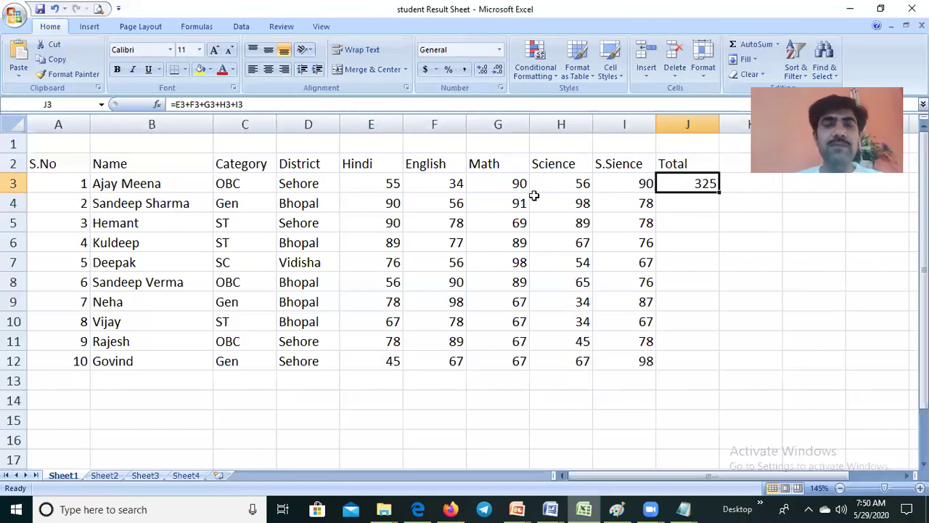
click(379, 186)
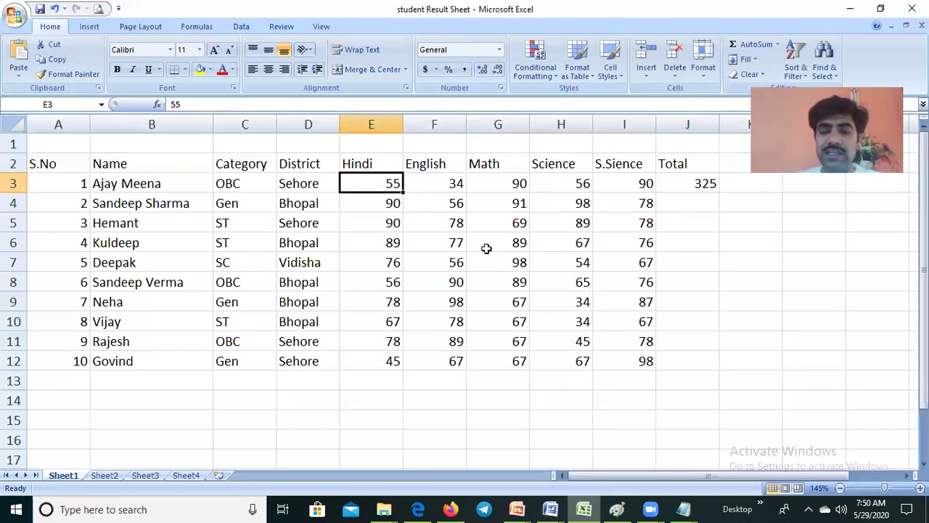
key(Right)
key(Left)
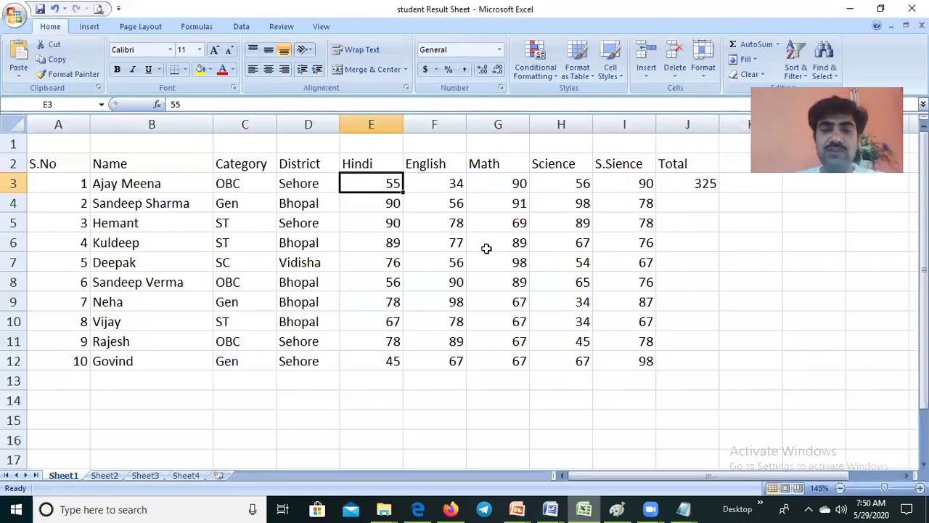
text(60)
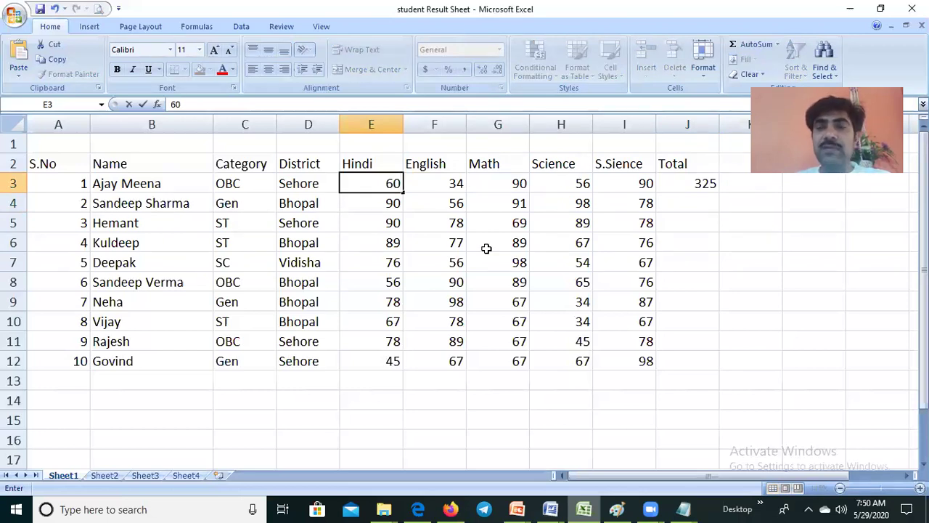
key(Return)
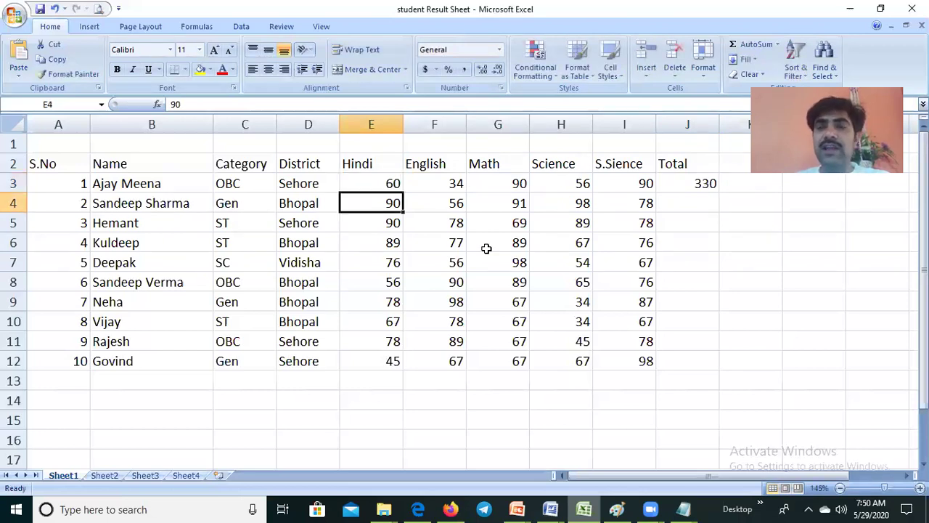
- Inspect the cell references inside the J3 Total formula and delete the formula from the cell
click(698, 183)
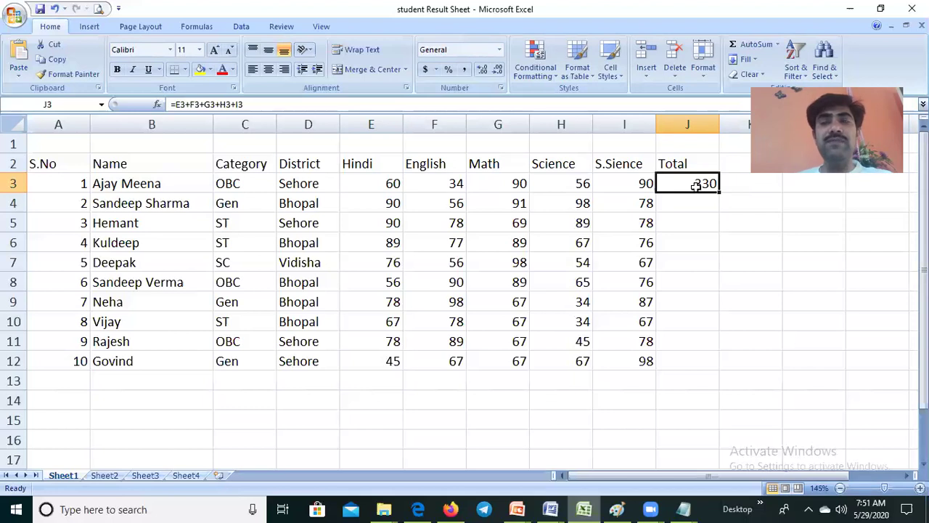
double_click(693, 186)
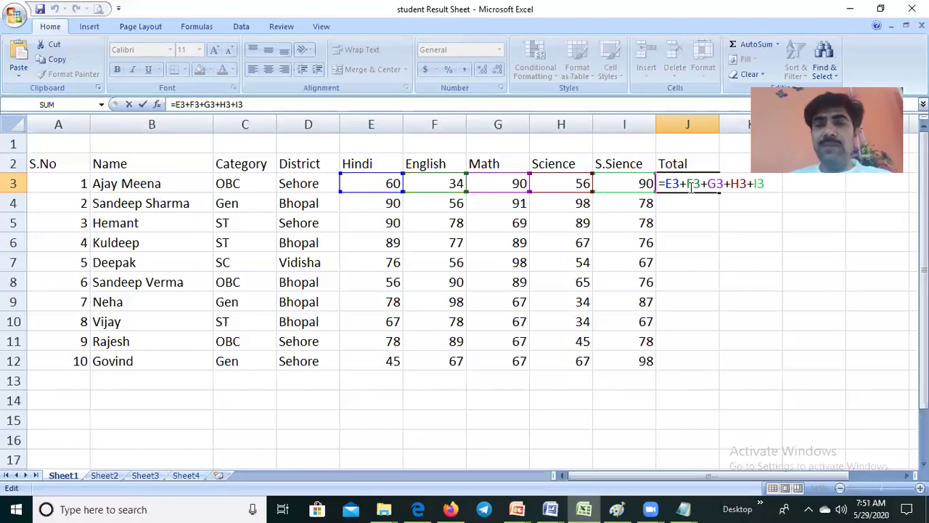
key(Return)
click(689, 187)
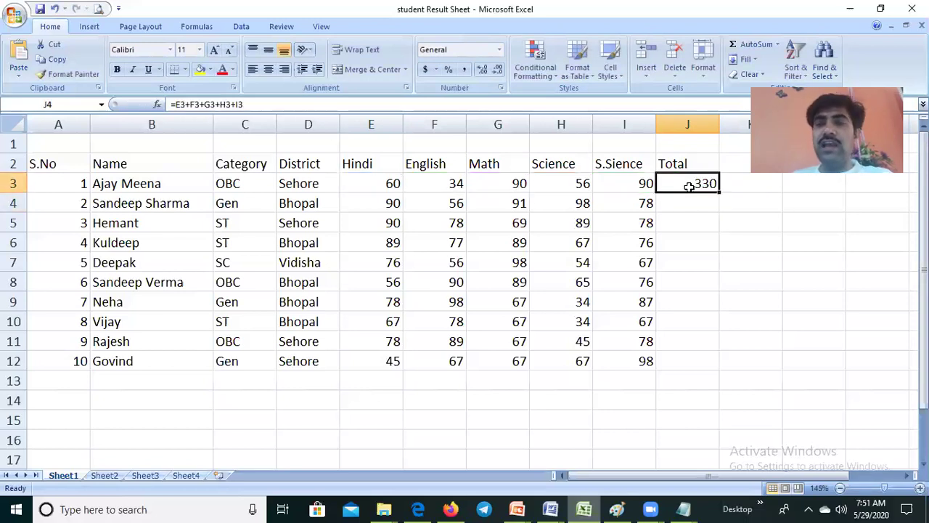
key(Delete)
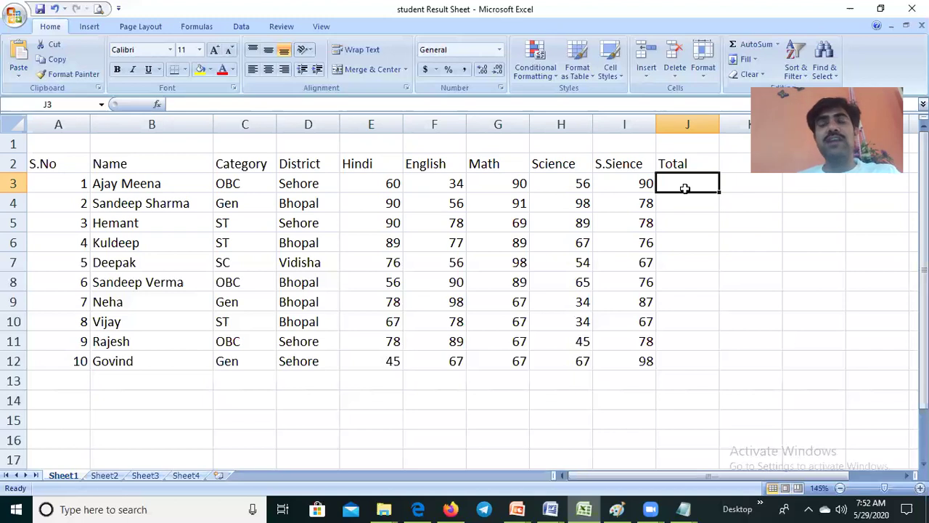
- Total the first student's marks in J3 with AutoSum over E3:I3
click(777, 44)
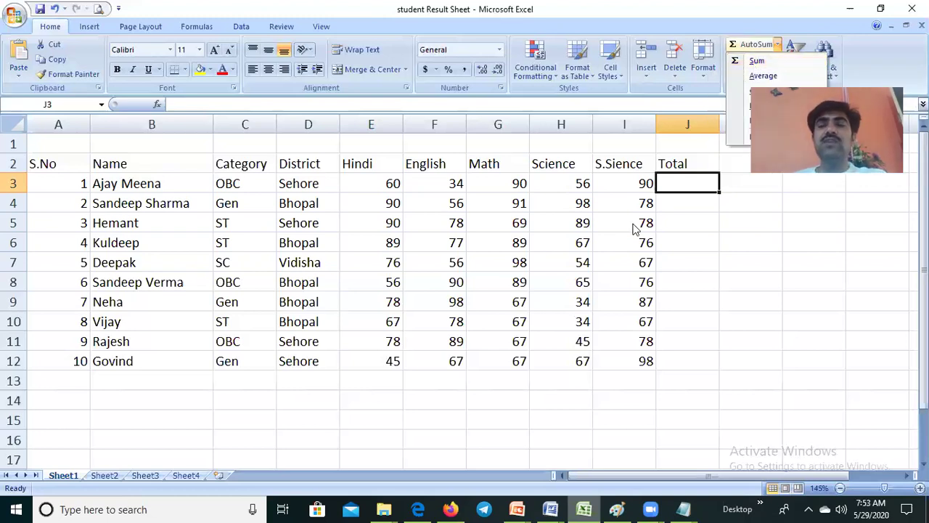
click(682, 184)
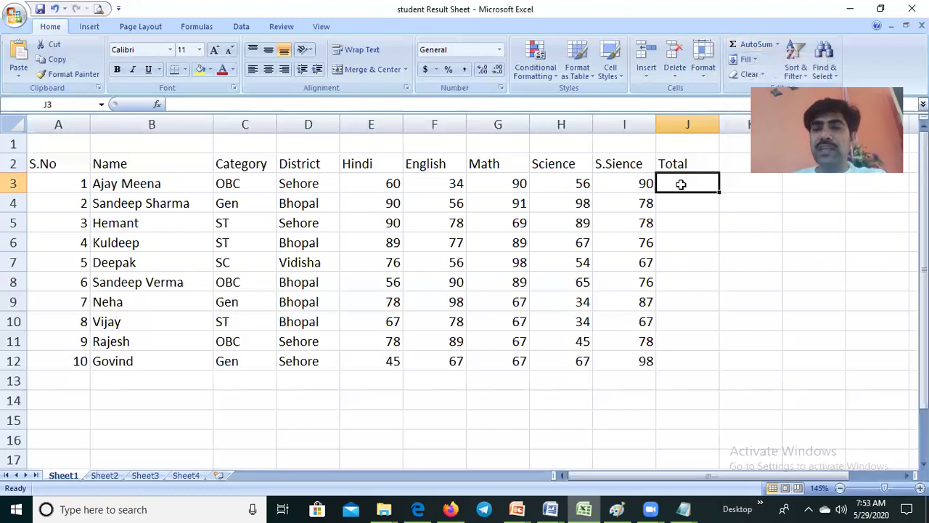
click(753, 45)
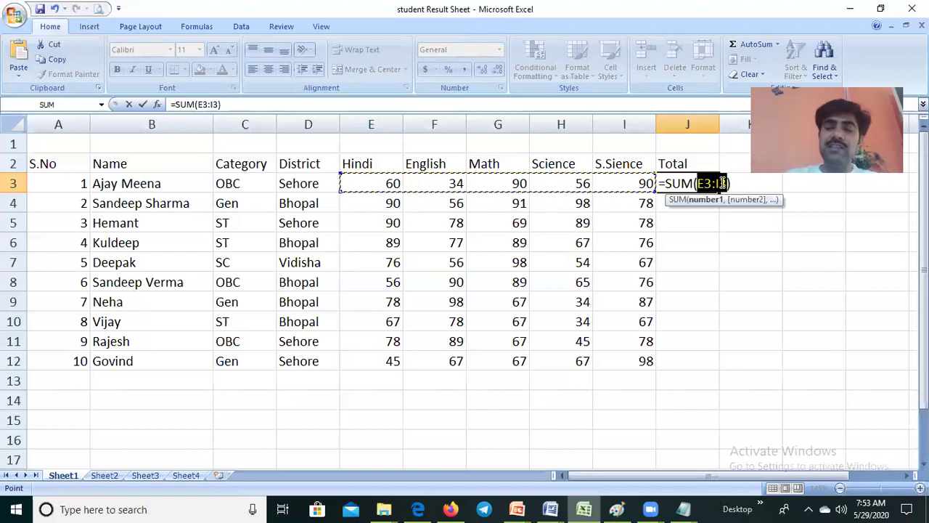
key(Return)
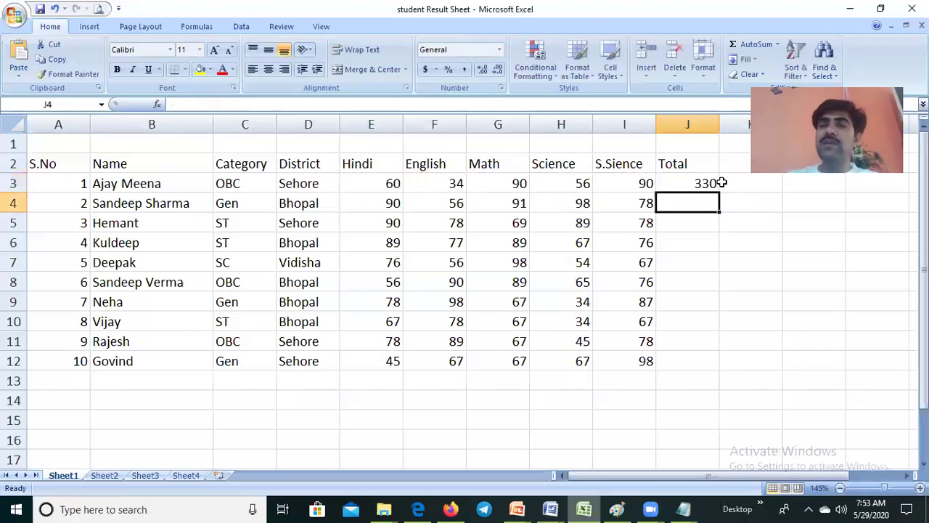
click(699, 186)
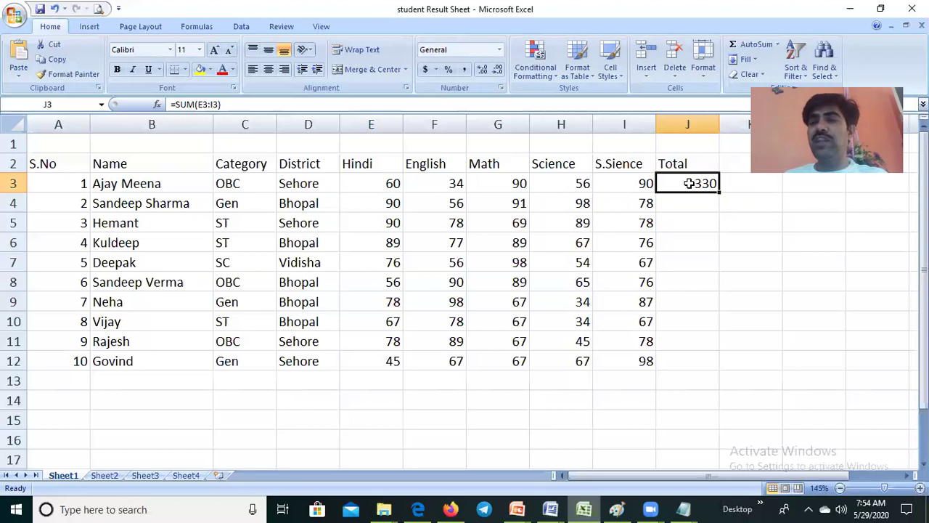
- Total the second student's marks in J4 with AutoSum over E4:I4 and compare its formula with J3
click(686, 209)
click(684, 182)
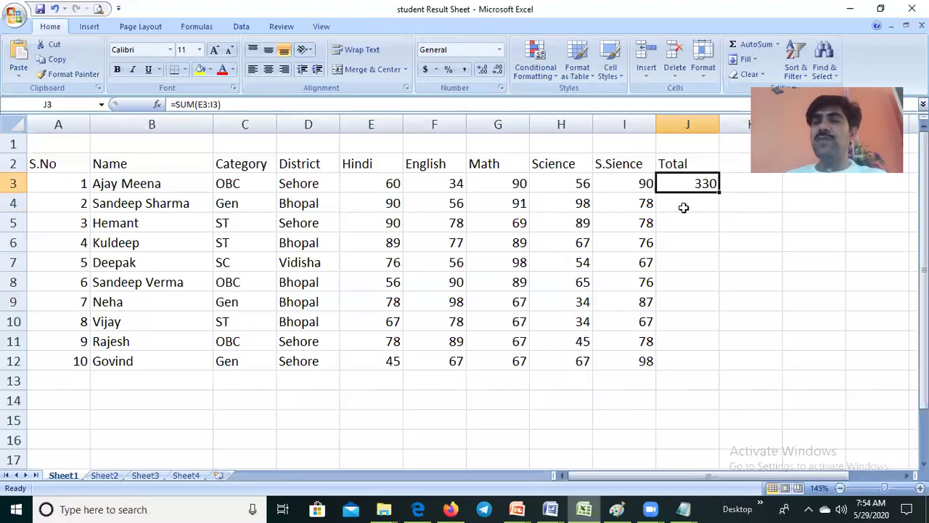
click(679, 204)
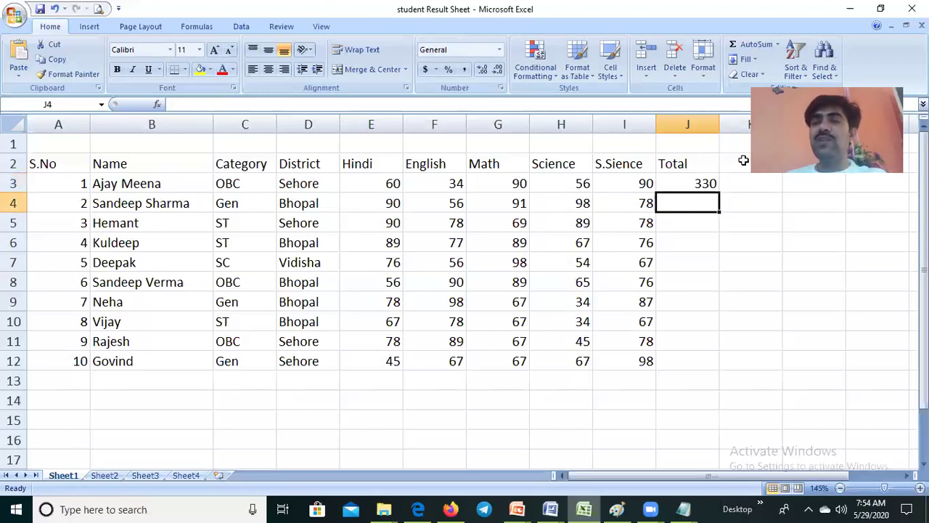
click(755, 44)
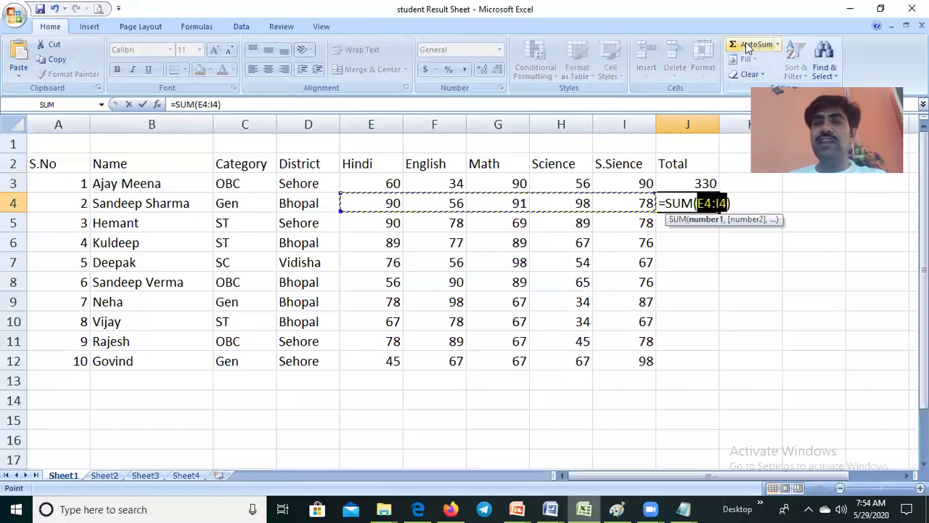
key(Return)
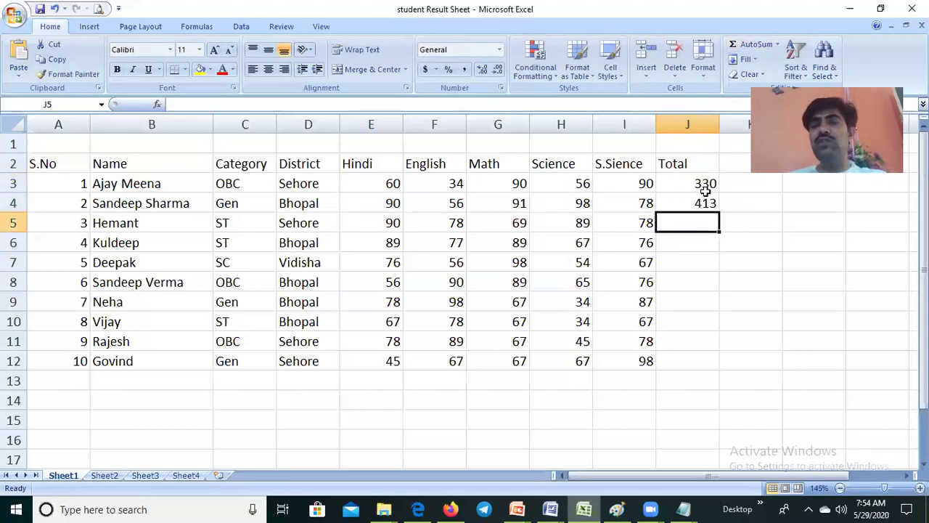
click(701, 204)
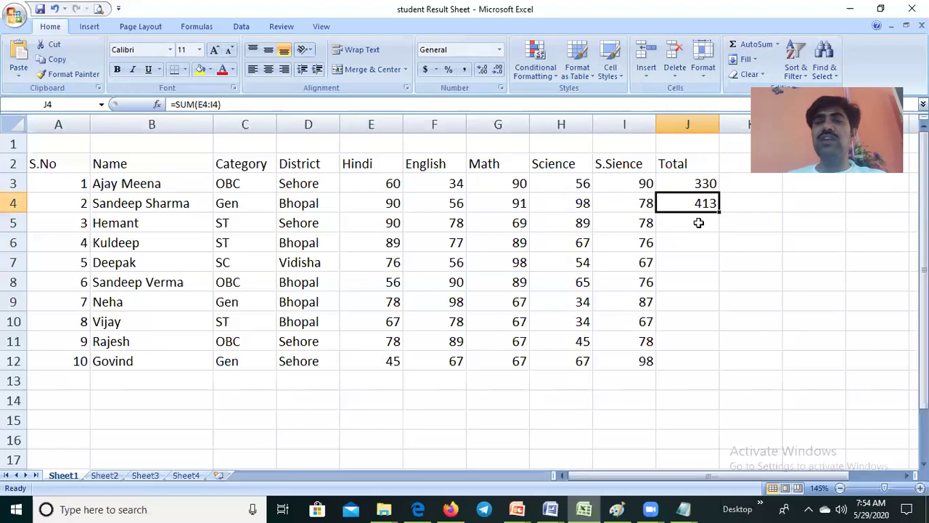
click(694, 182)
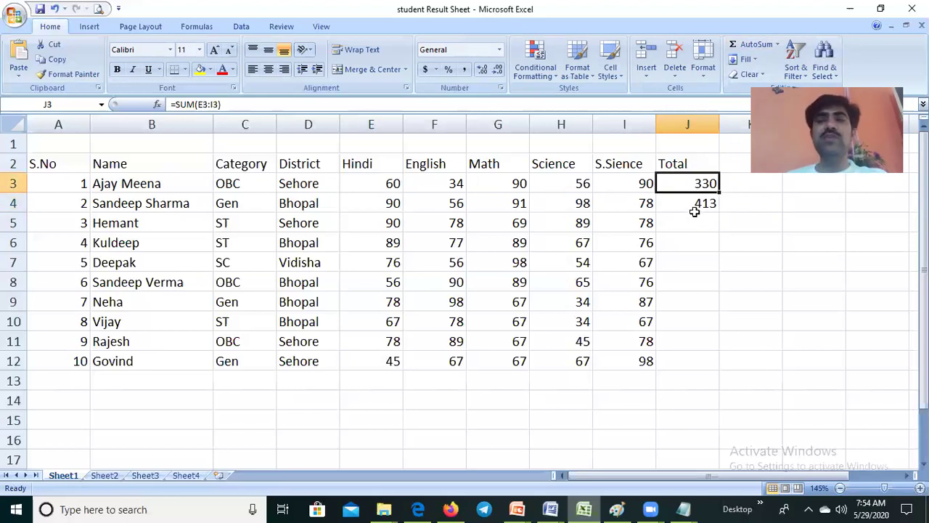
click(701, 204)
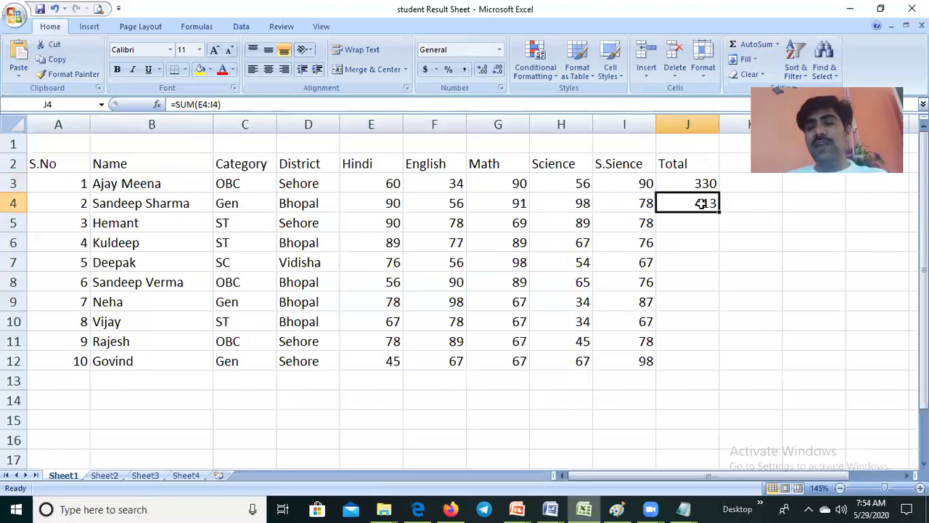
- Delete the second student's Total formula from J4
click(684, 223)
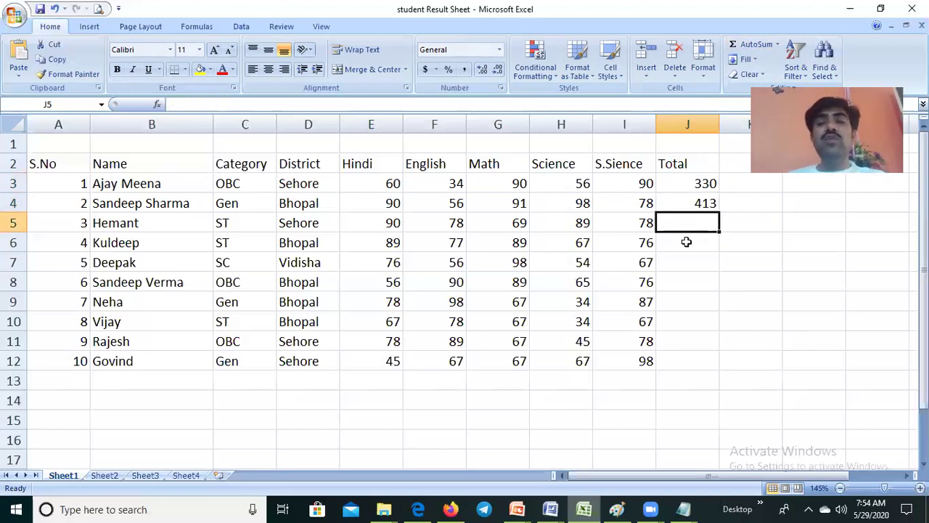
click(687, 240)
click(689, 222)
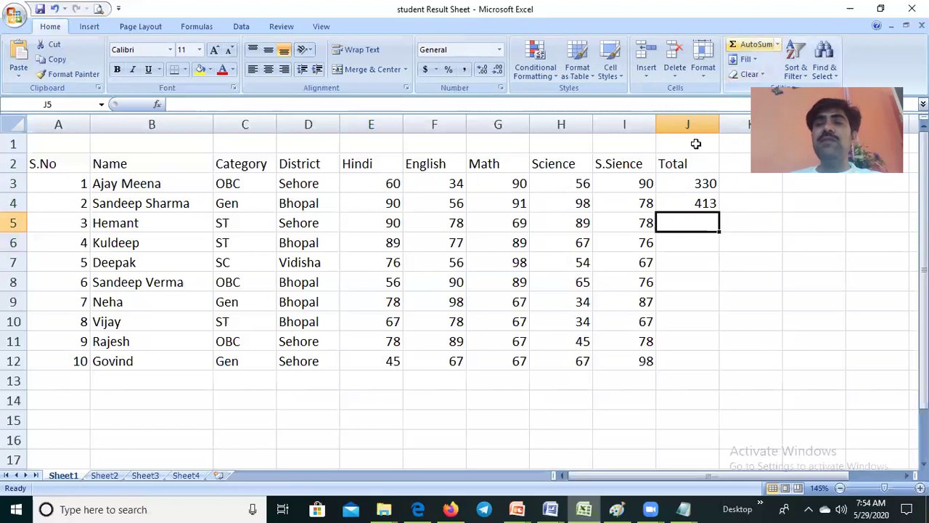
click(692, 204)
key(Delete)
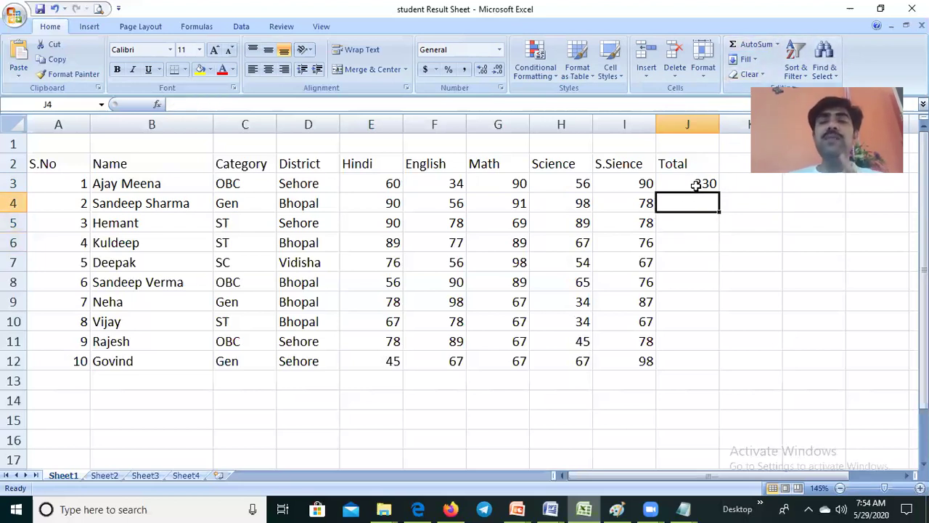
- Copy the J3 SUM formula down the Total column through J12 by extending the fill range manually
click(695, 186)
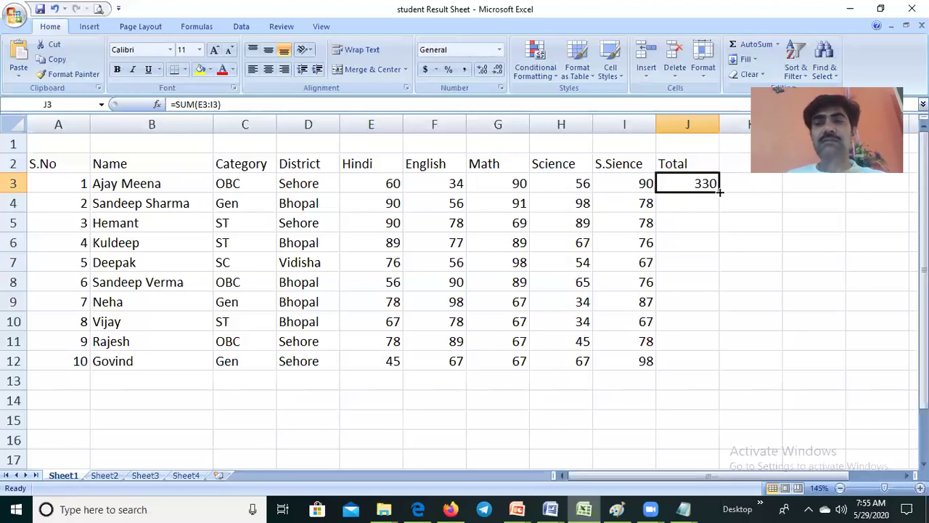
drag(719, 191, 701, 361)
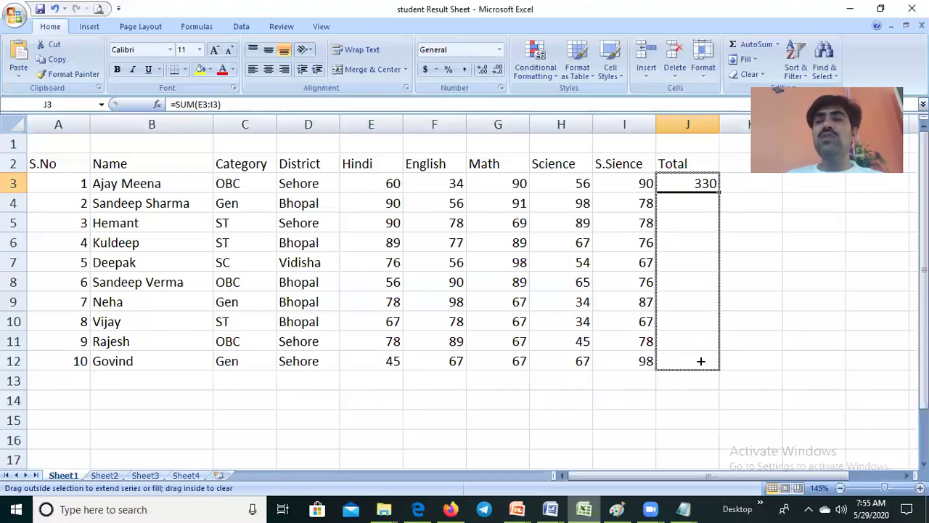
drag(701, 361, 701, 358)
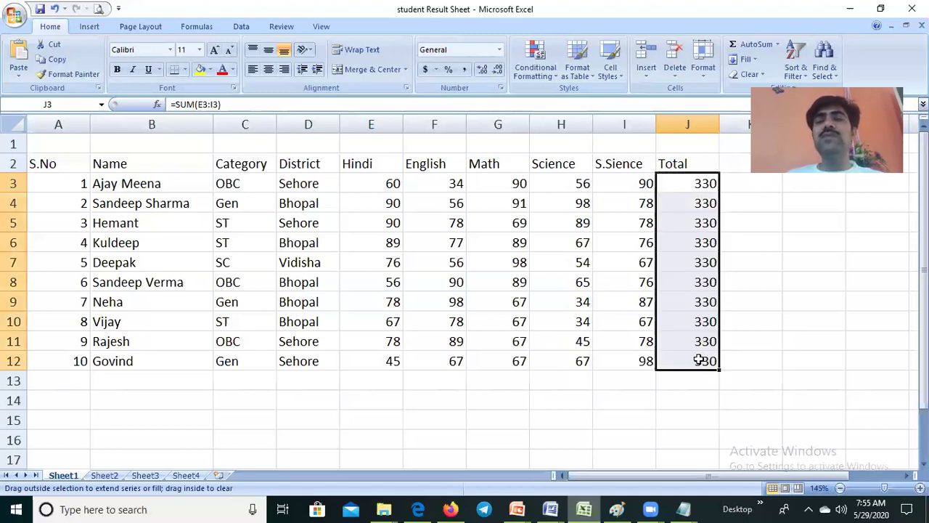
click(767, 262)
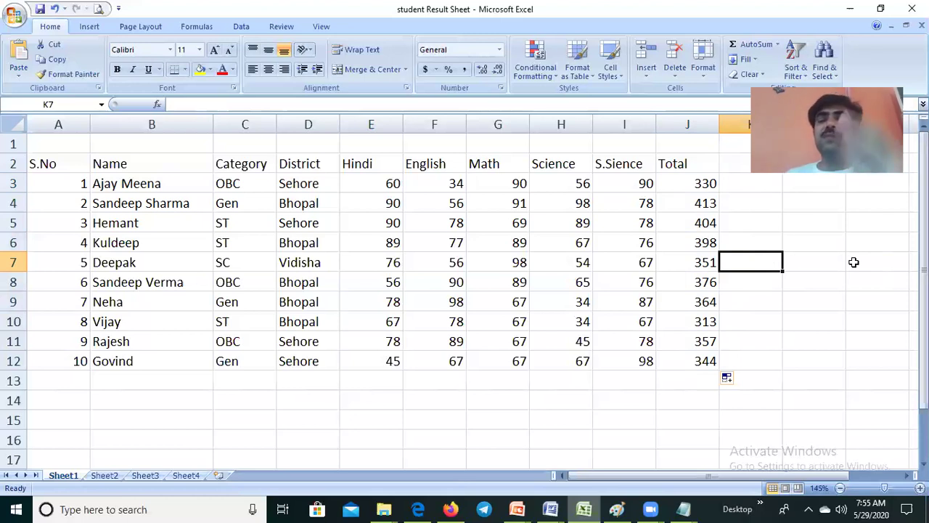
- Clear the copied totals from J4:J12, keeping only the J3 formula
click(696, 187)
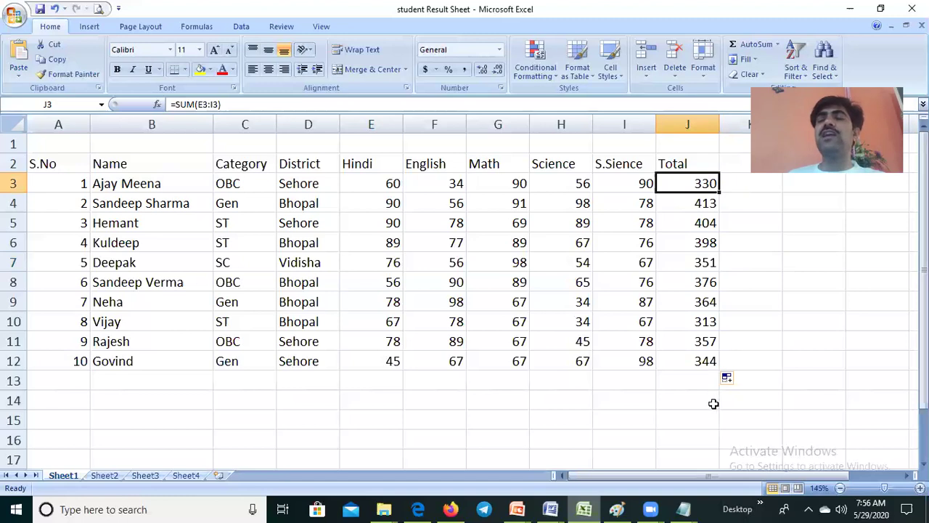
drag(694, 204, 702, 360)
key(Delete)
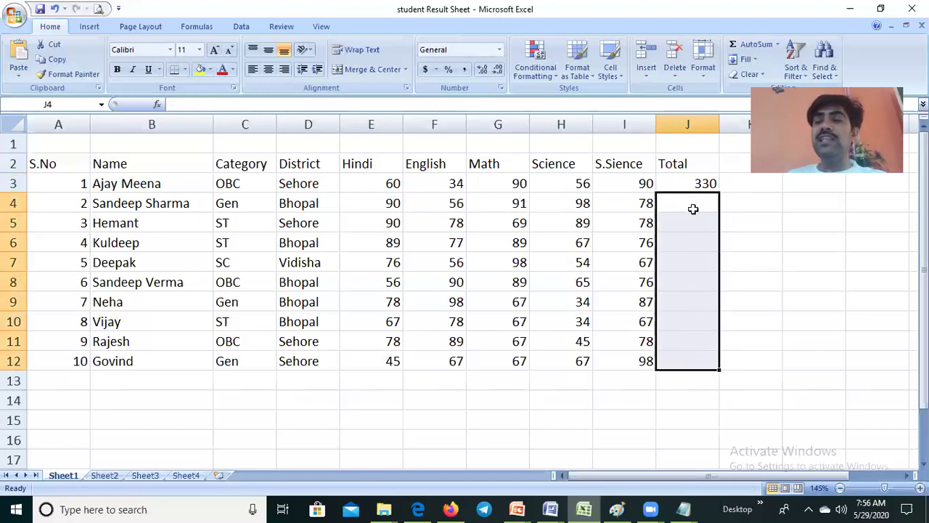
- Auto-fill the J3 SUM formula down to the last student in J12 and check the copied formulas in J12 and J4
click(694, 183)
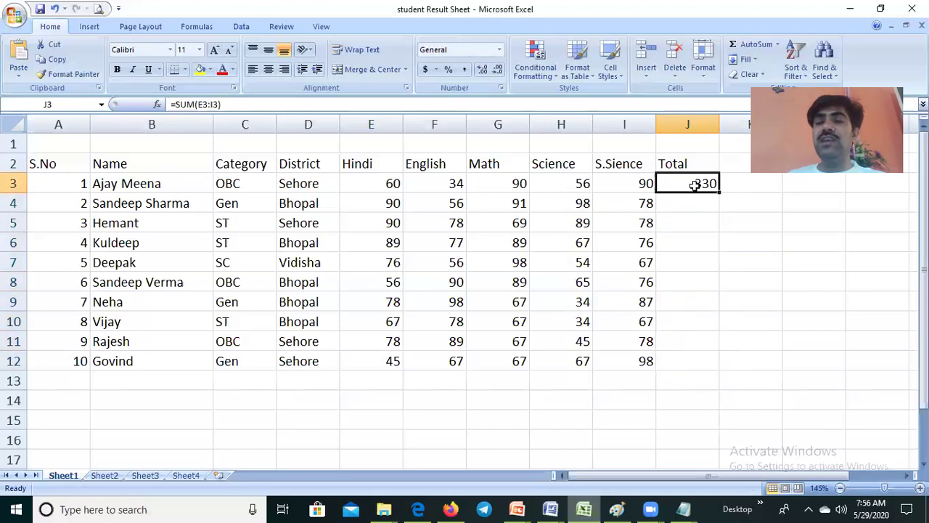
click(693, 357)
click(688, 183)
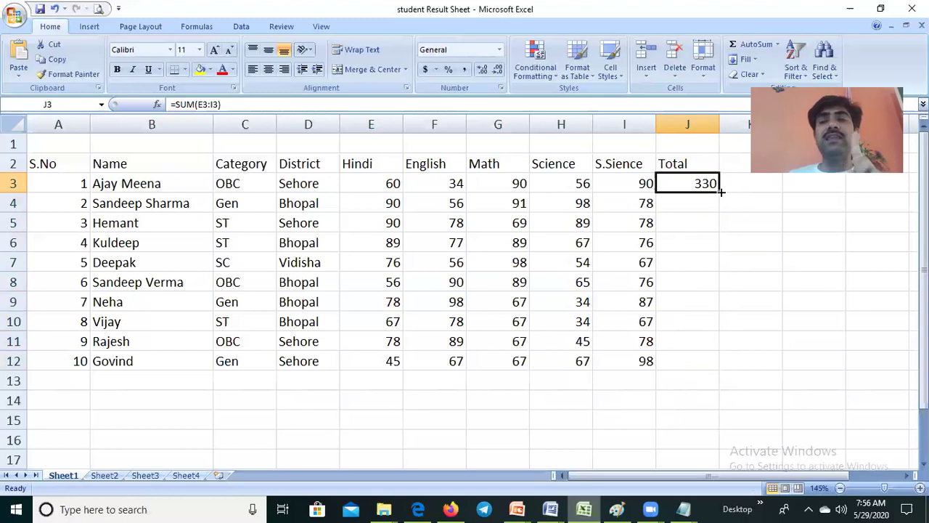
double_click(720, 190)
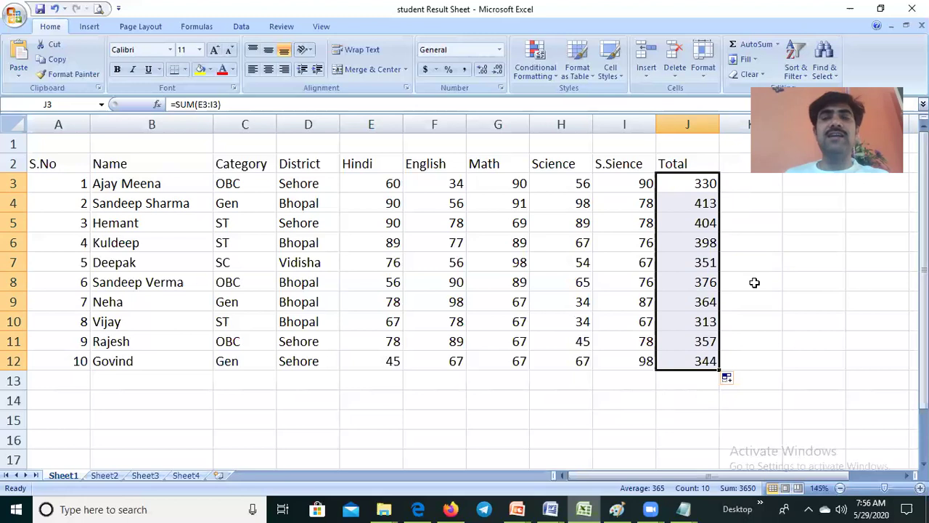
click(757, 257)
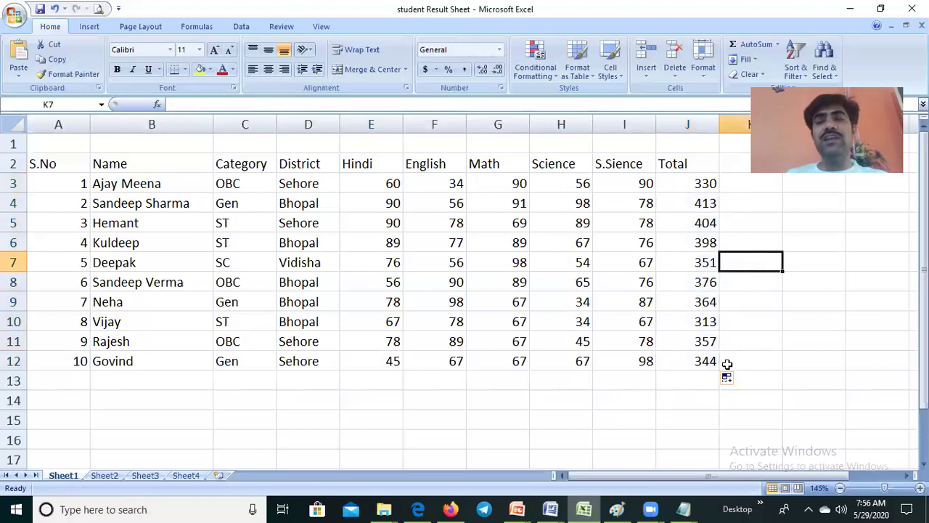
click(695, 362)
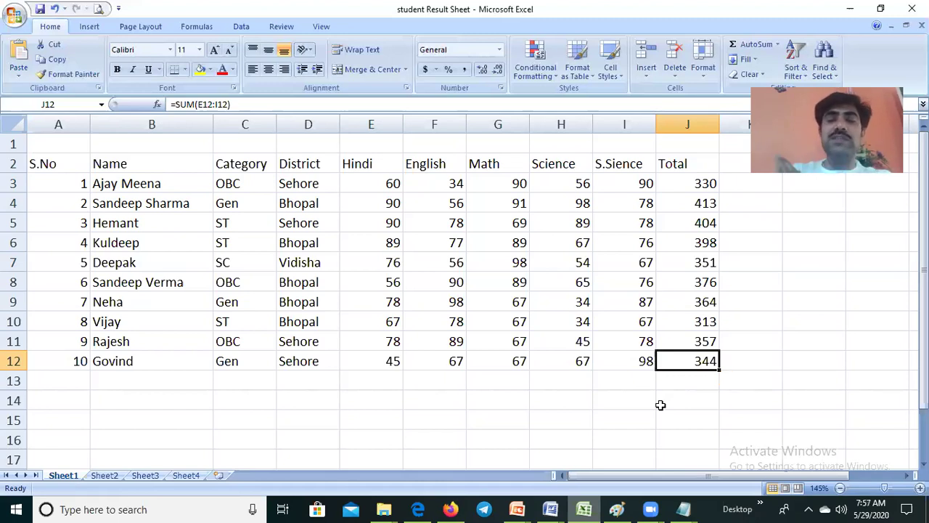
click(702, 380)
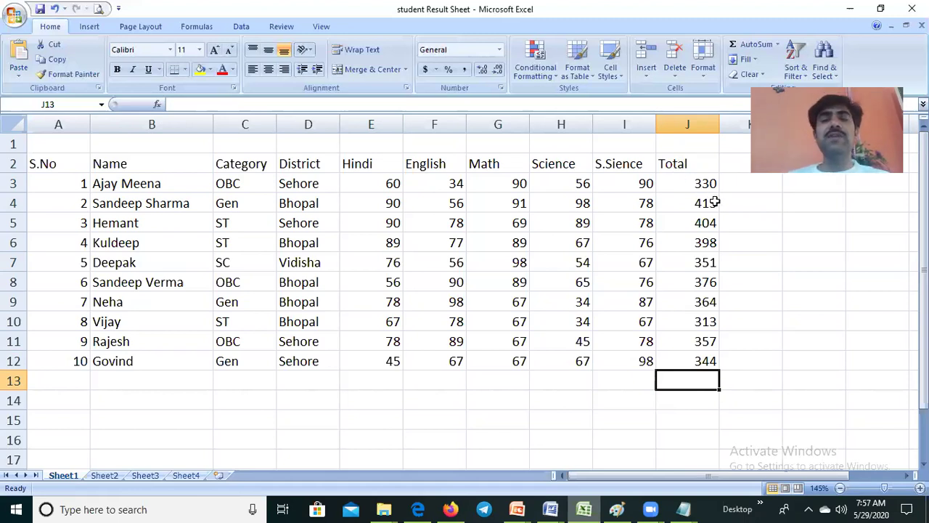
click(693, 203)
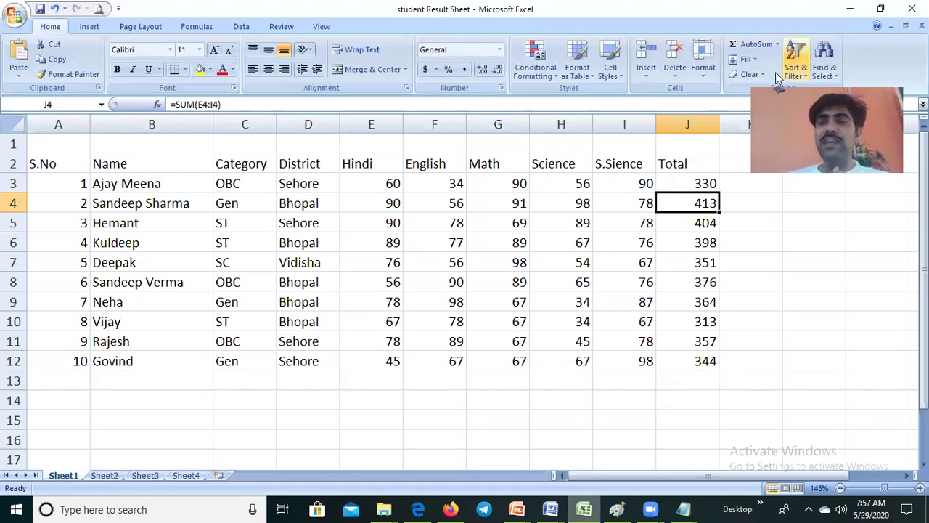
click(708, 379)
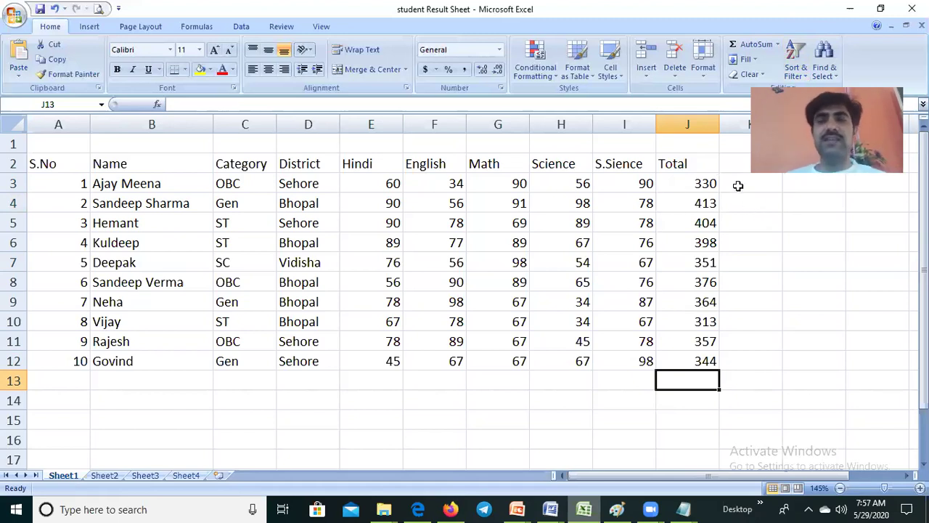
- Add the column heading Percent in K2 beside Total
click(729, 160)
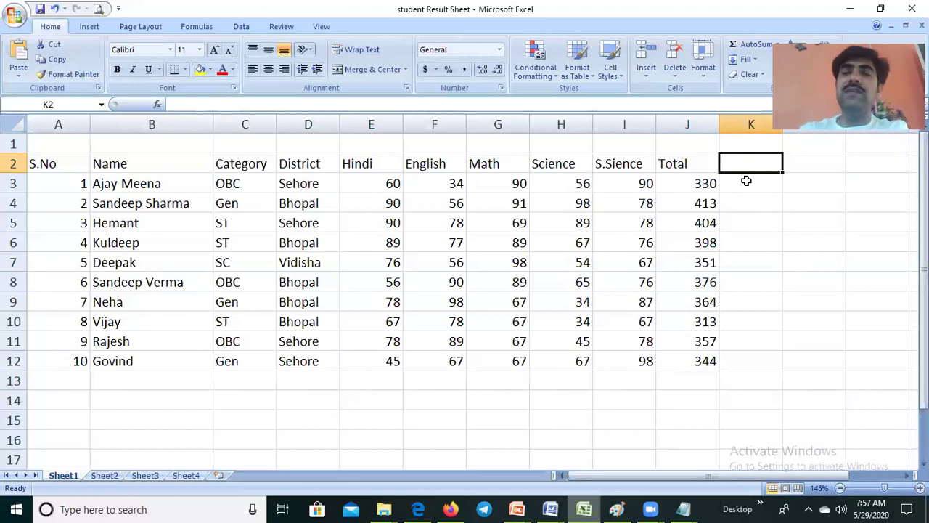
text(P)
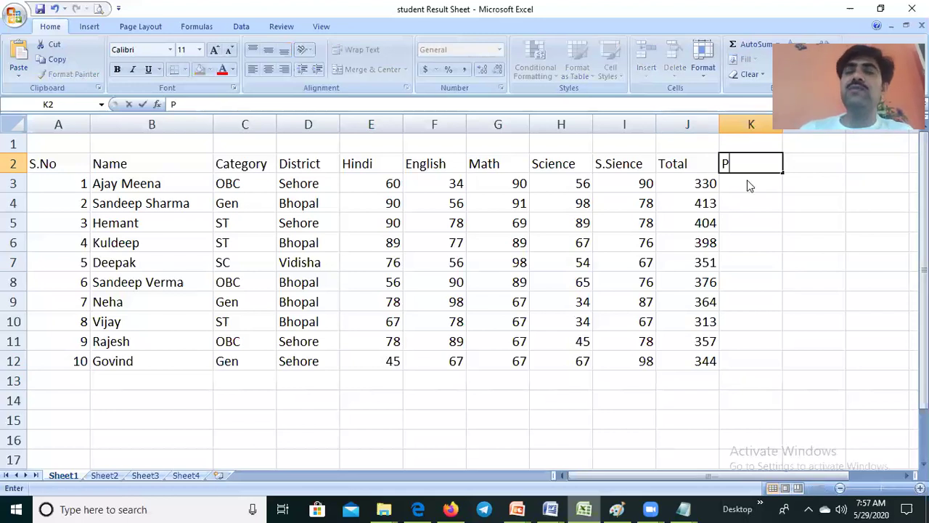
text(ercent)
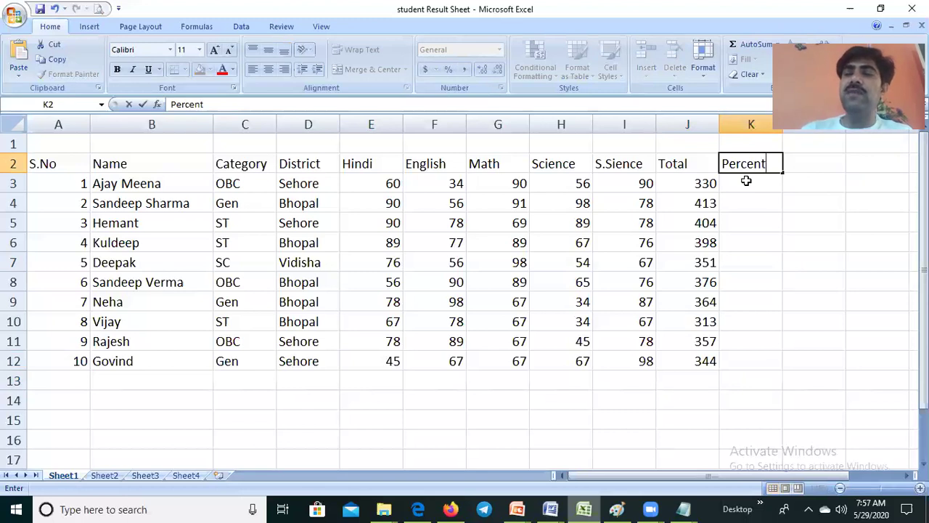
key(Return)
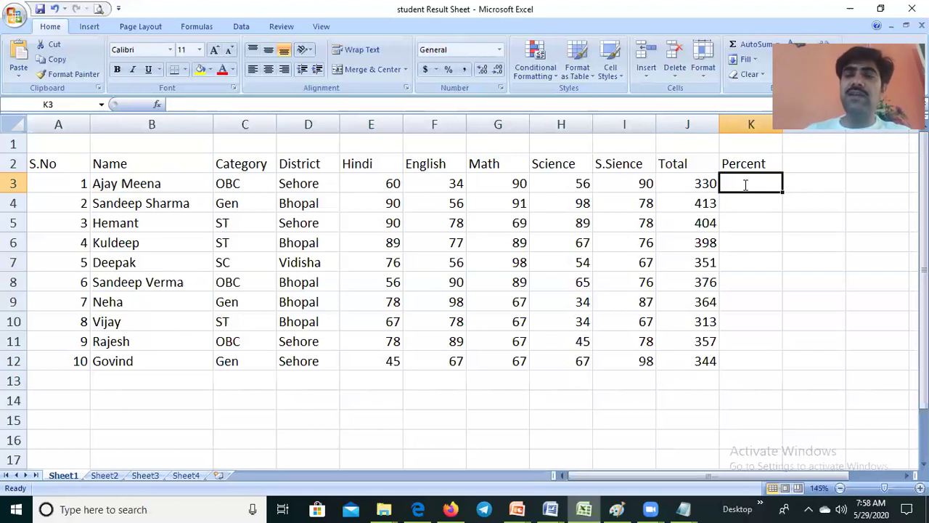
- Enter the percentage formula =J3*100/500 in K3 for the first student
text(=)
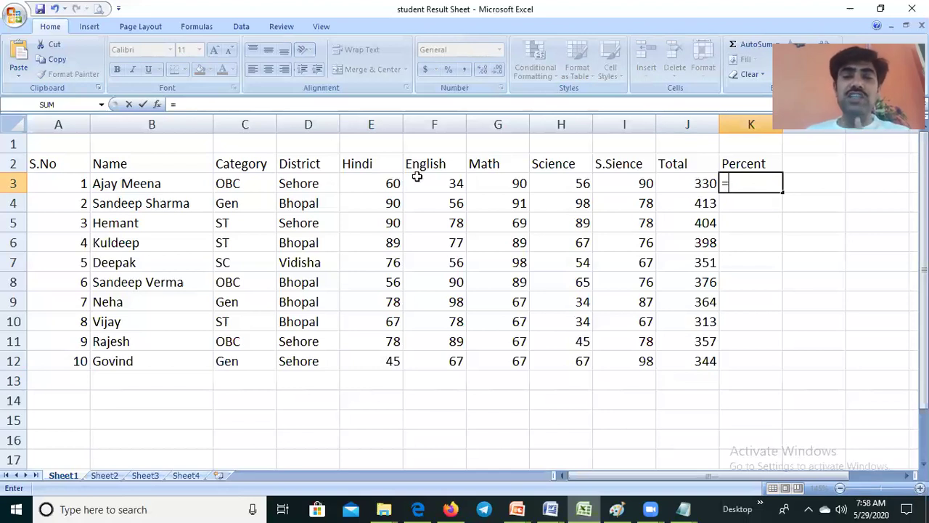
click(698, 184)
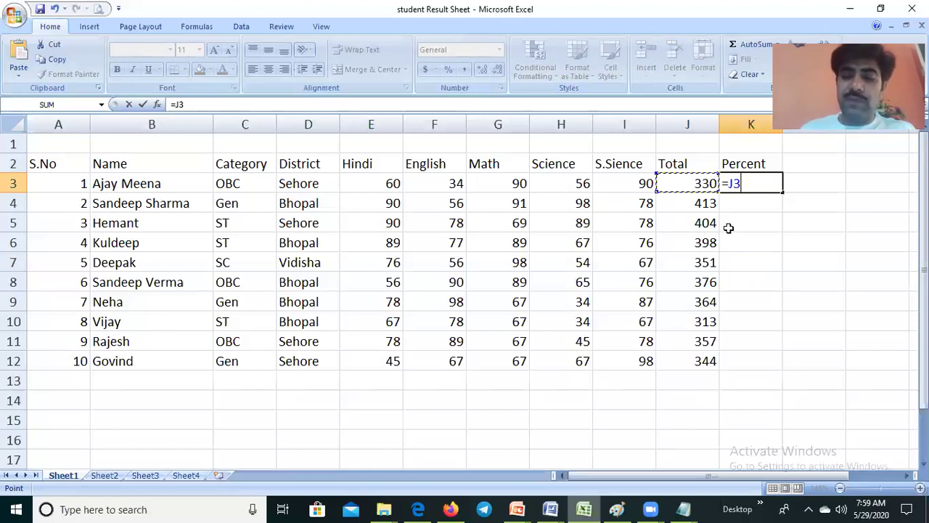
text(*)
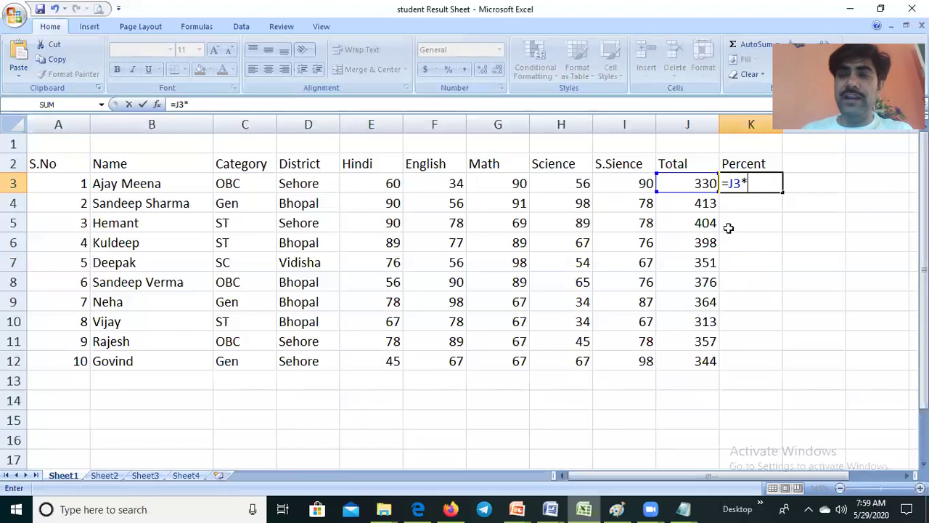
text(100/)
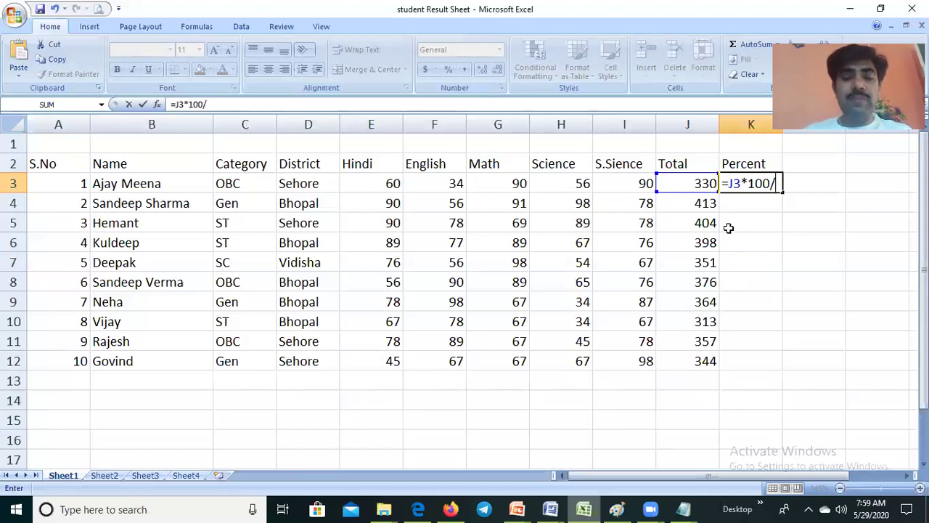
text(500)
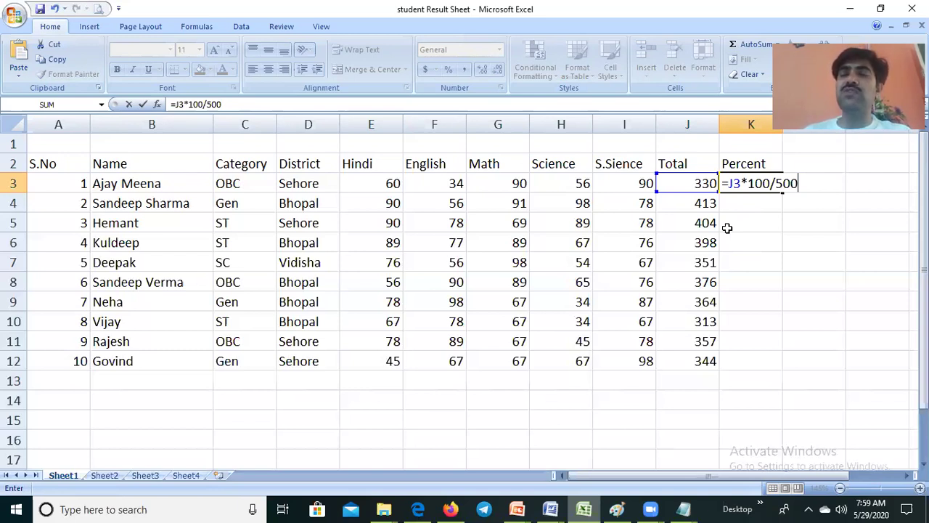
key(Return)
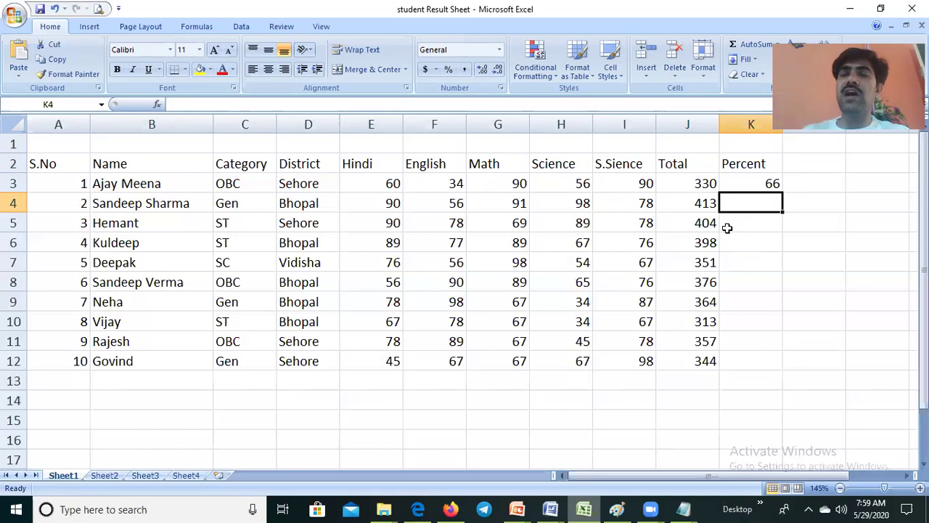
- Auto-fill the K3 percentage formula down the Percent column to the last student in K12
click(769, 179)
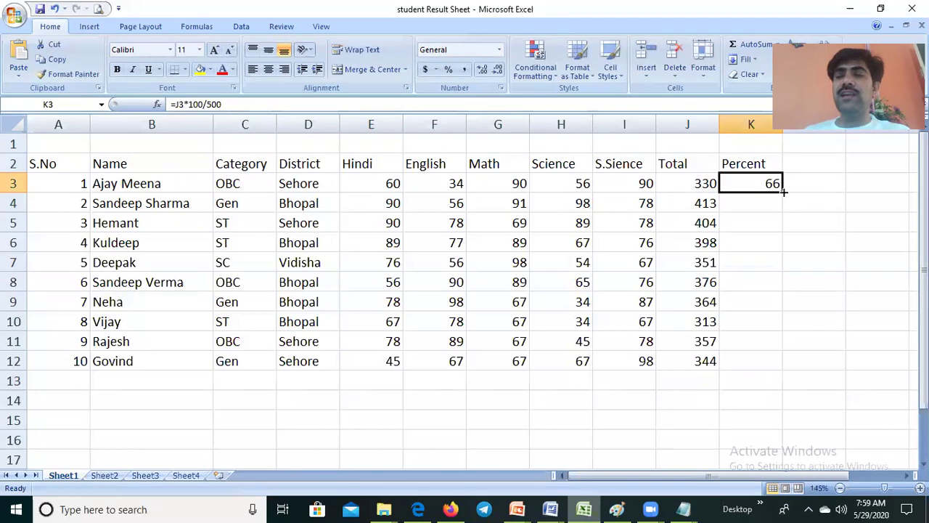
double_click(782, 190)
click(838, 238)
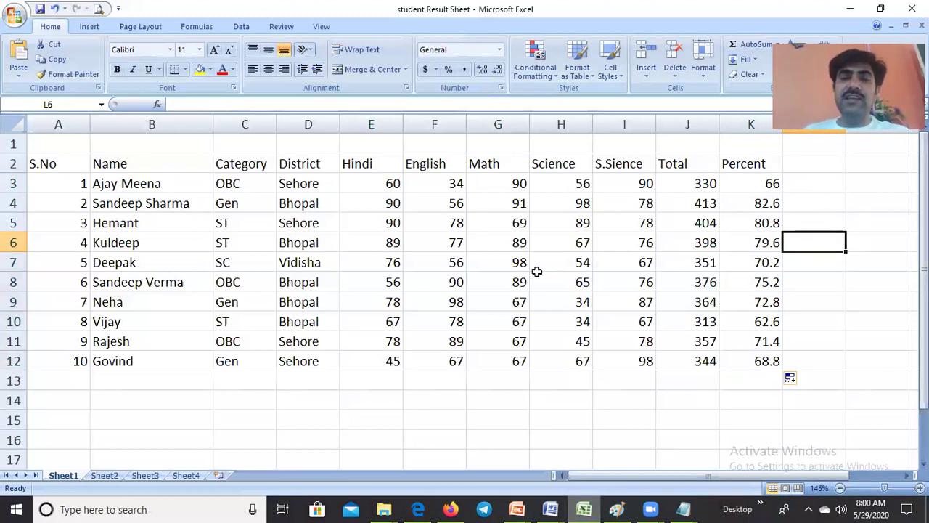
- Set the English mark in F7 to 78 to test the automatic recalculation of that row's total and percentage
click(442, 258)
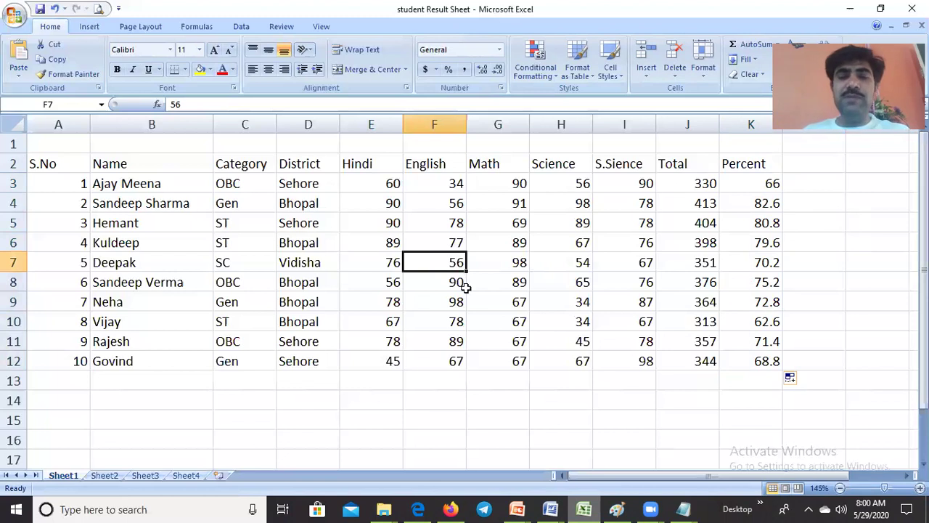
text(78)
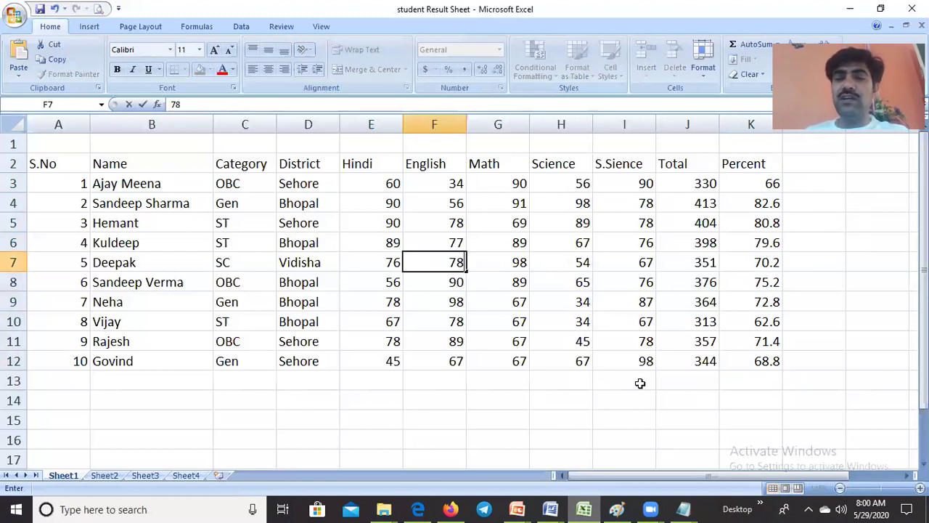
key(Return)
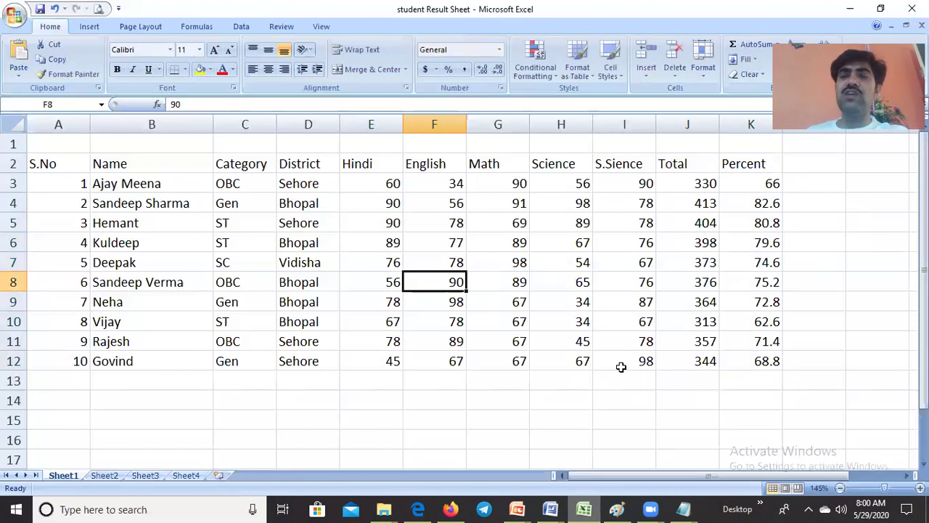
- Review several English and Math marks, and select the Total and Percent range J2:K12 to examine the formula-driven columns
click(450, 242)
click(438, 203)
click(505, 197)
click(510, 261)
click(517, 329)
click(691, 168)
drag(754, 183, 773, 356)
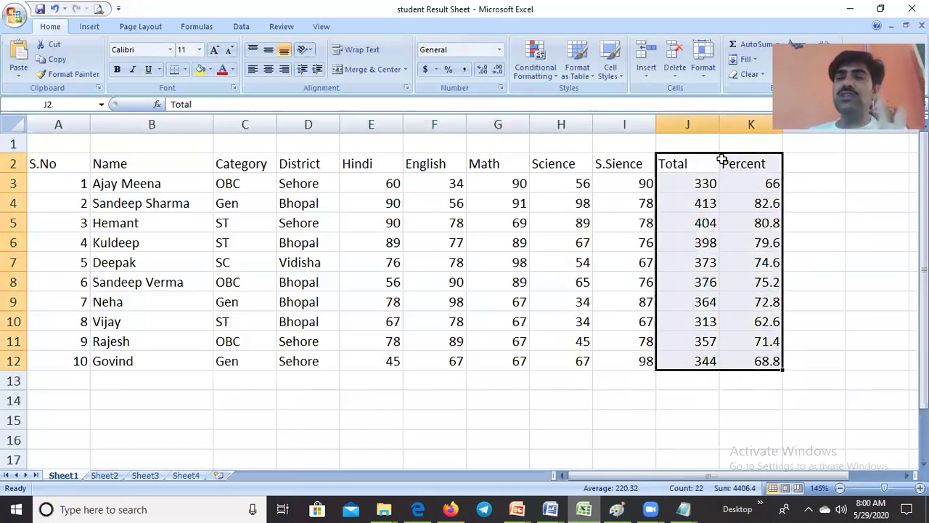